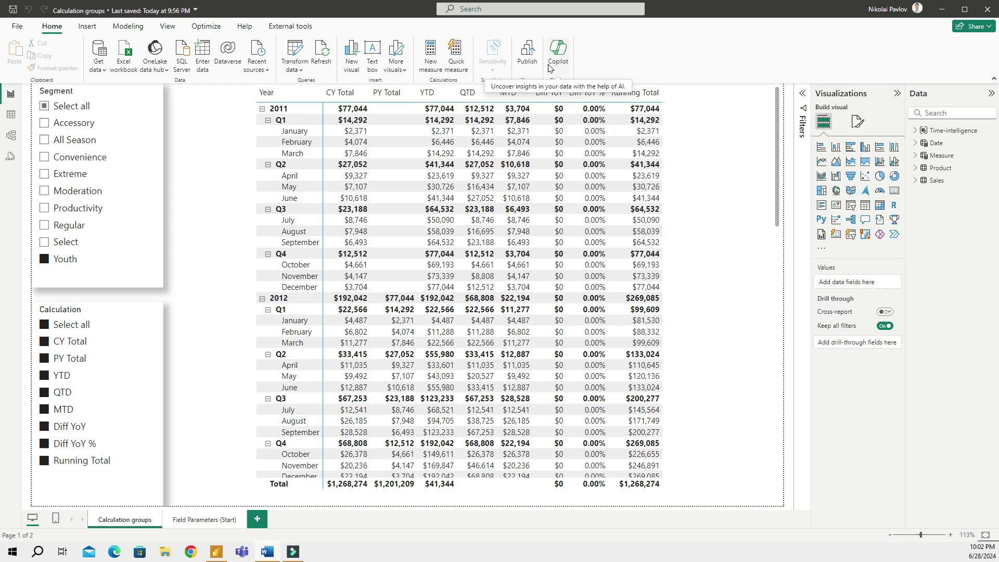
On the Field Parameters (Start) page, filter the Year slicer to 2013 and expand the Sales table.
left_click(207, 520)
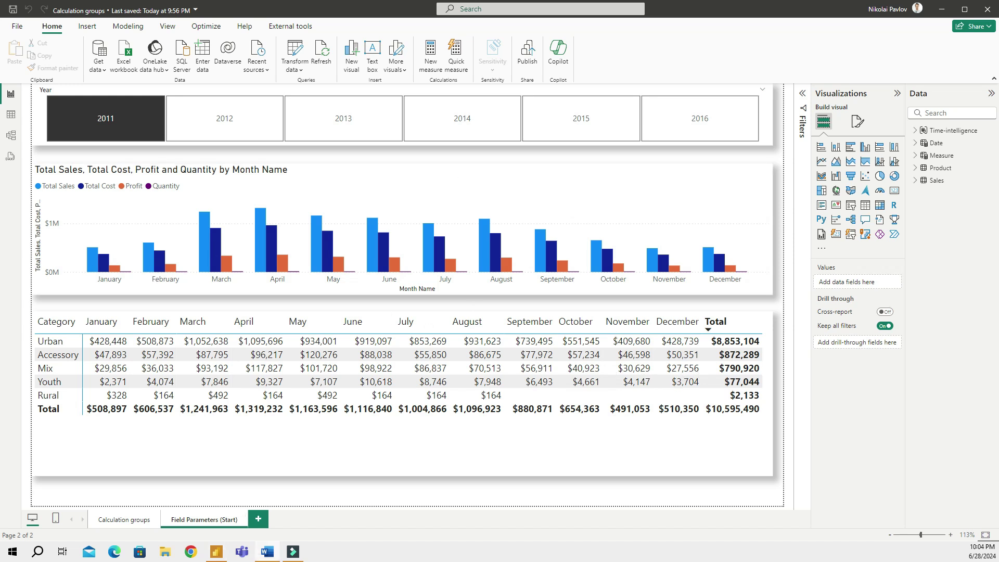
left_click(520, 178)
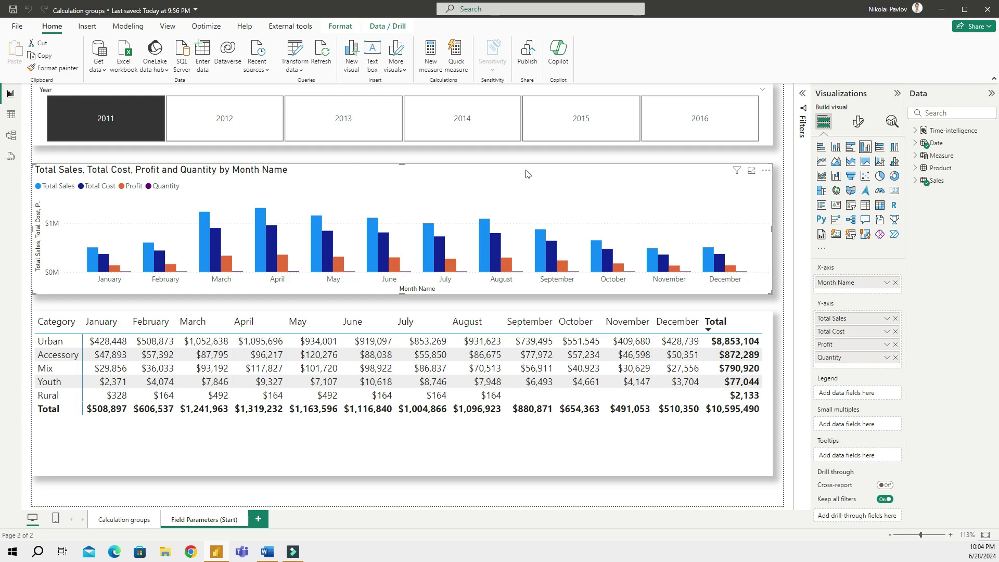
left_click(471, 119)
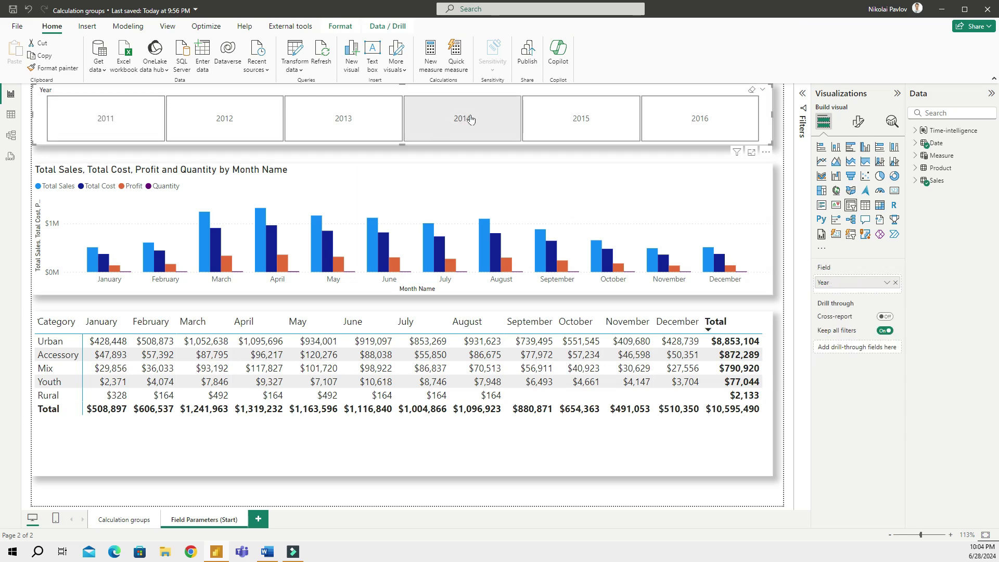
left_click(382, 137)
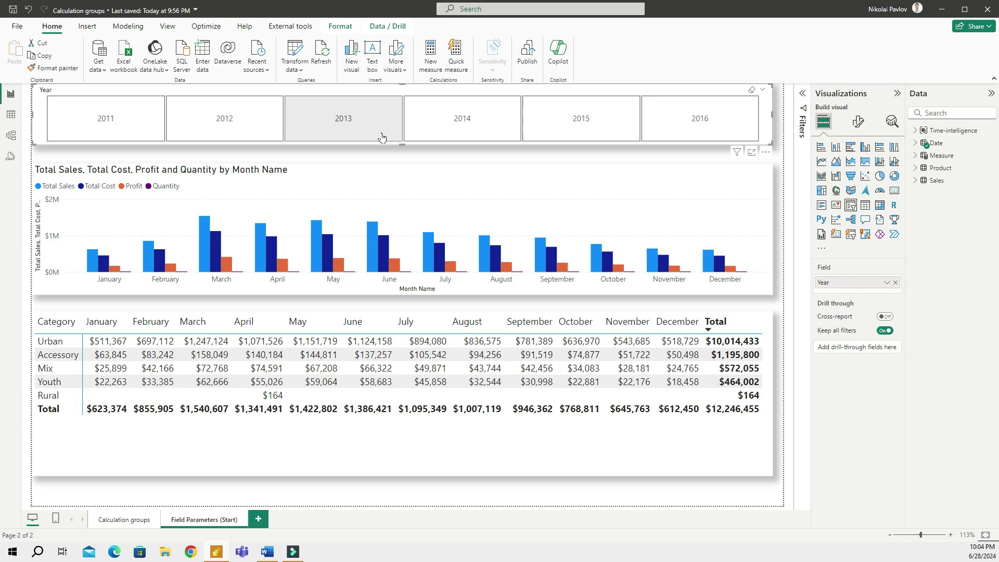
left_click(271, 174)
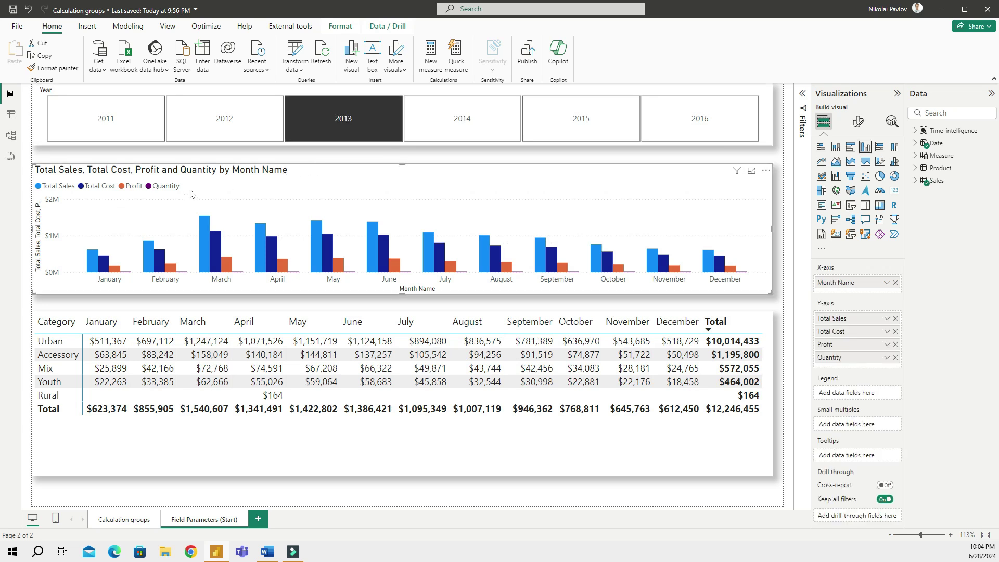
left_click(916, 181)
View and close the Total Sales formula, then select the matrix.
left_click(941, 319)
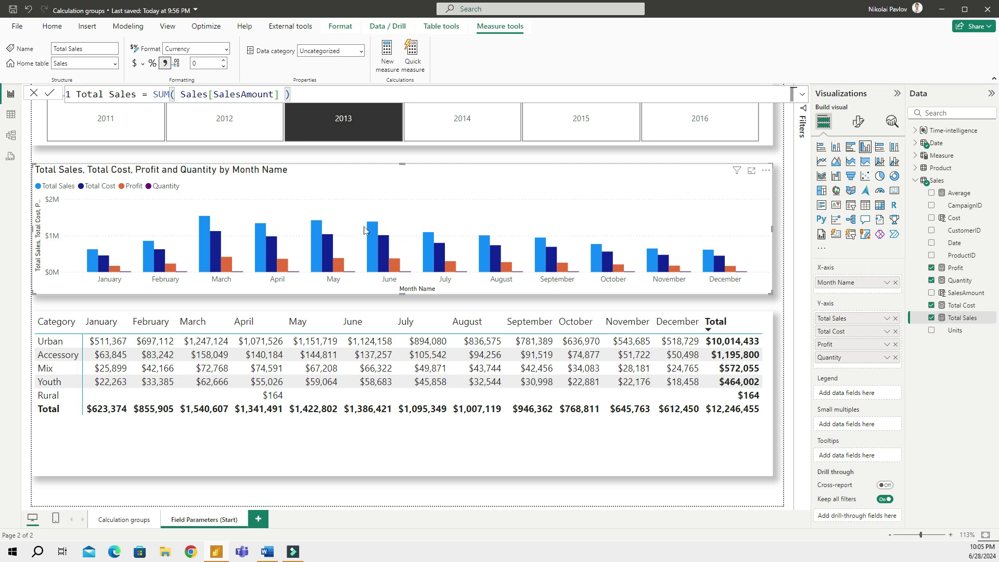
left_click(462, 200)
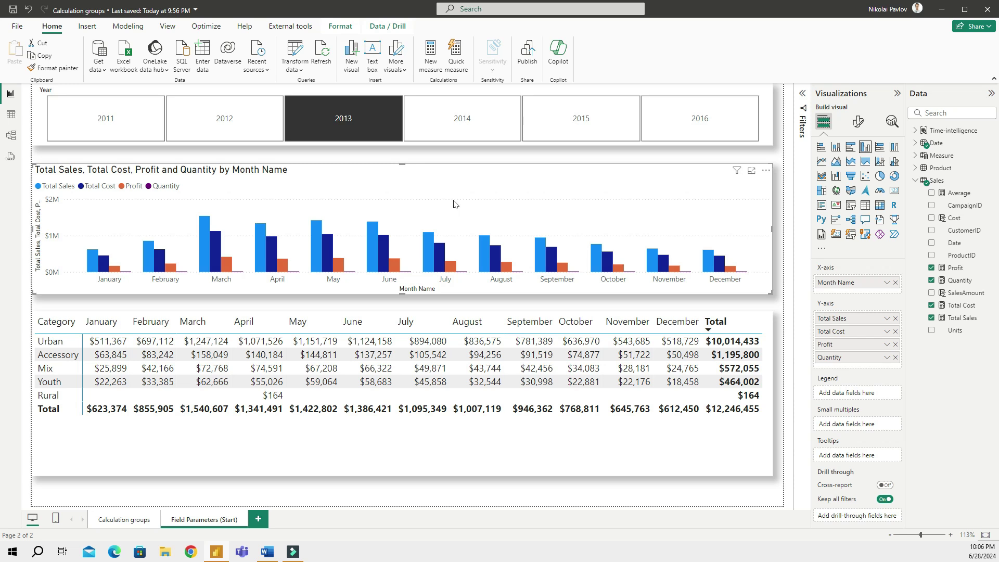
left_click(399, 458)
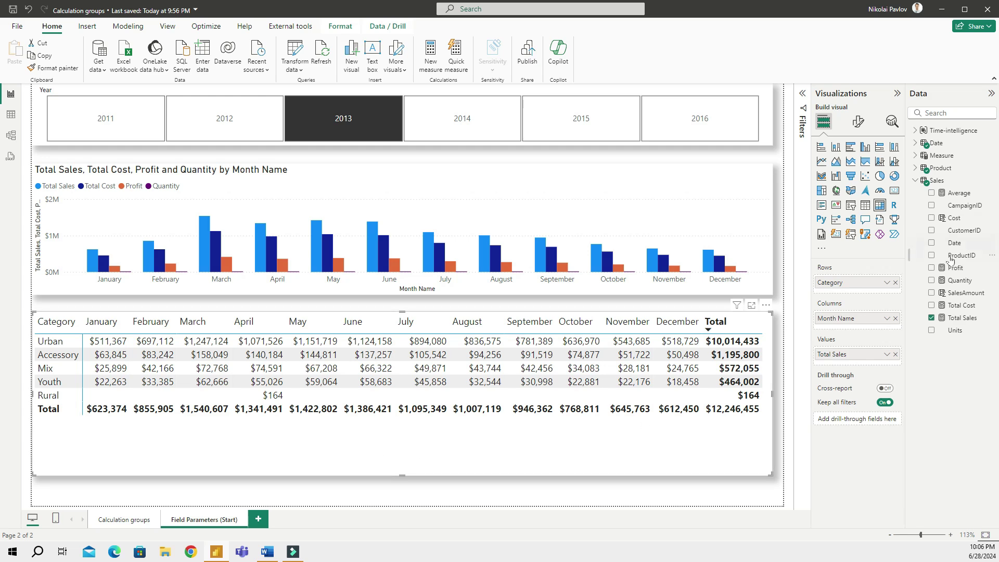
Try adding Total Cost and Quantity to the matrix values, then remove both again.
left_click(931, 305)
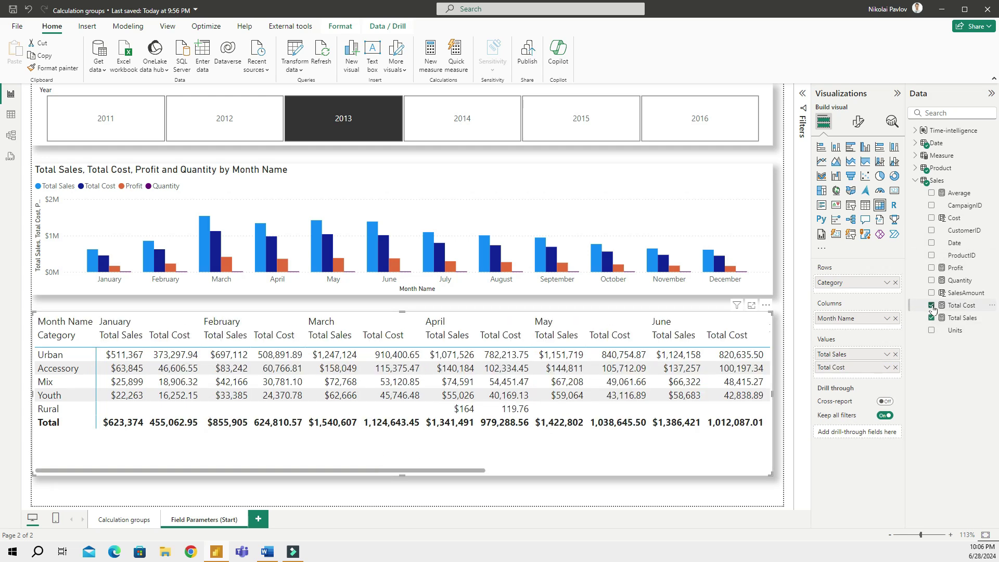
left_click_drag(215, 471, 201, 495)
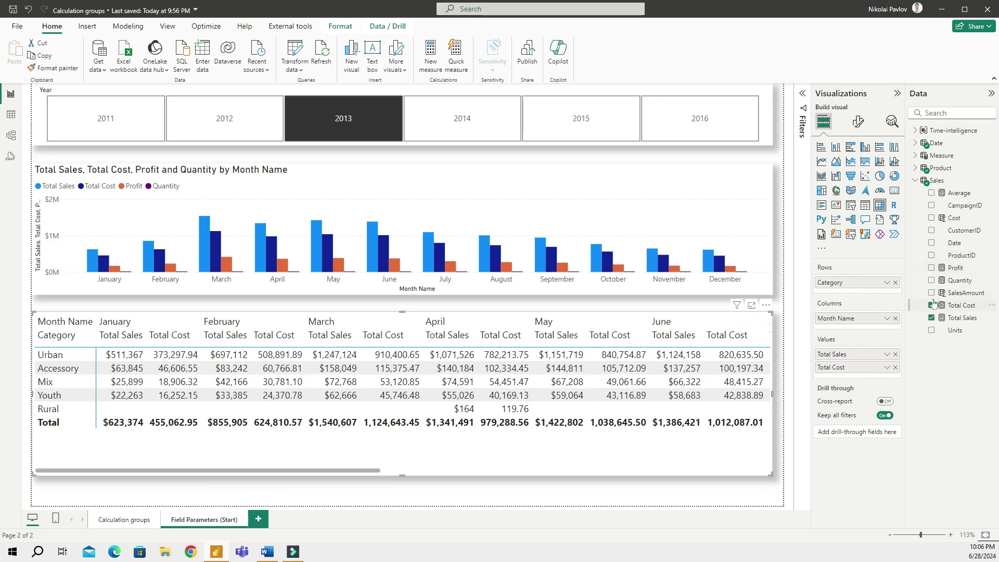
left_click(933, 283)
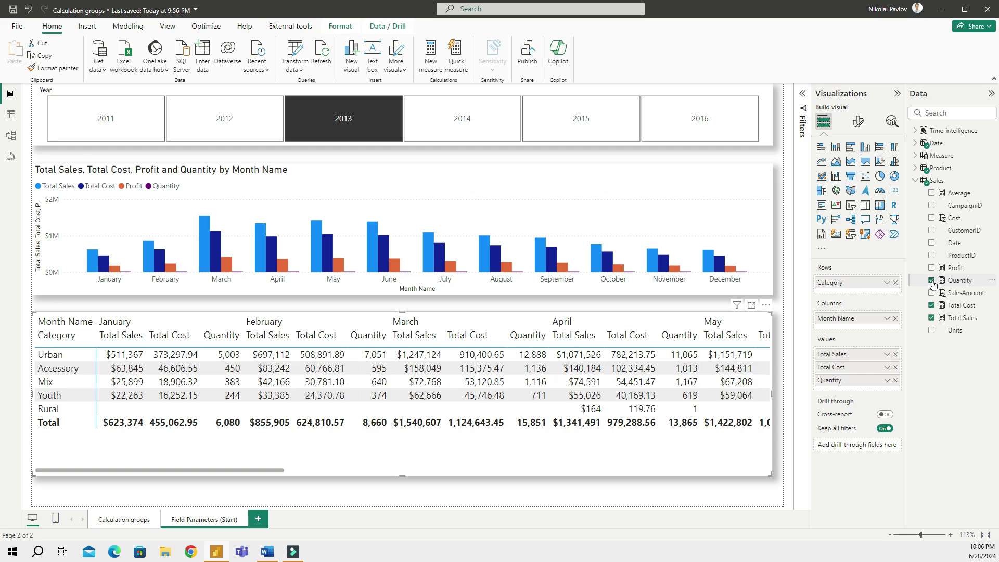
left_click(932, 282)
left_click(932, 306)
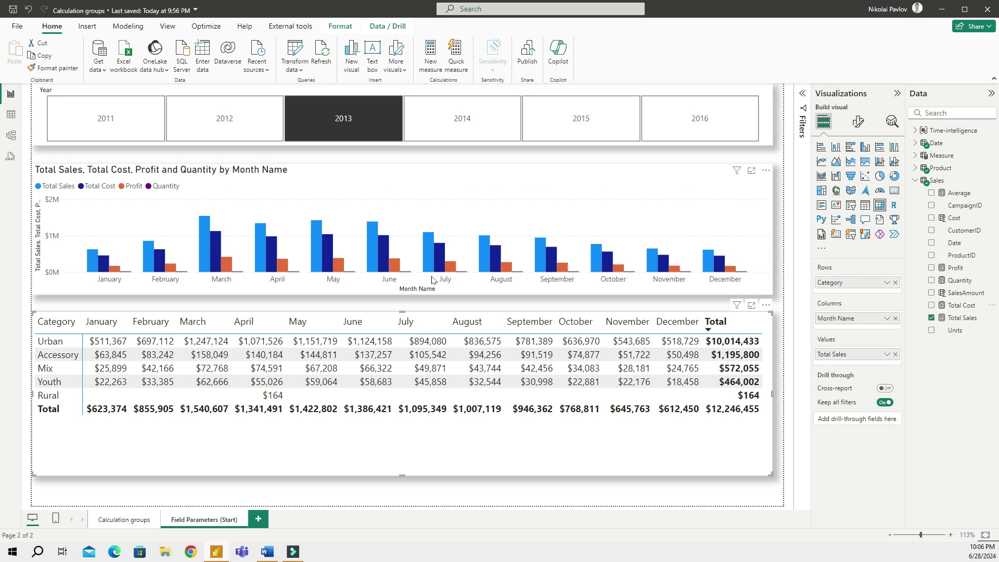
Shrink the matrix and column chart, then paste a copy of the chart below the original.
left_click_drag(402, 311, 398, 339)
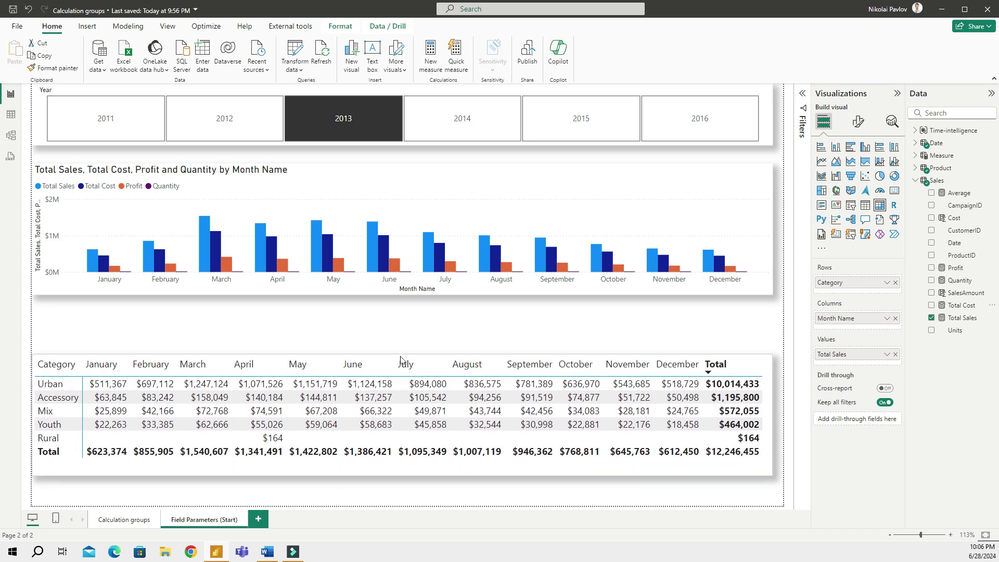
left_click(435, 167)
left_click_drag(423, 300, 419, 266)
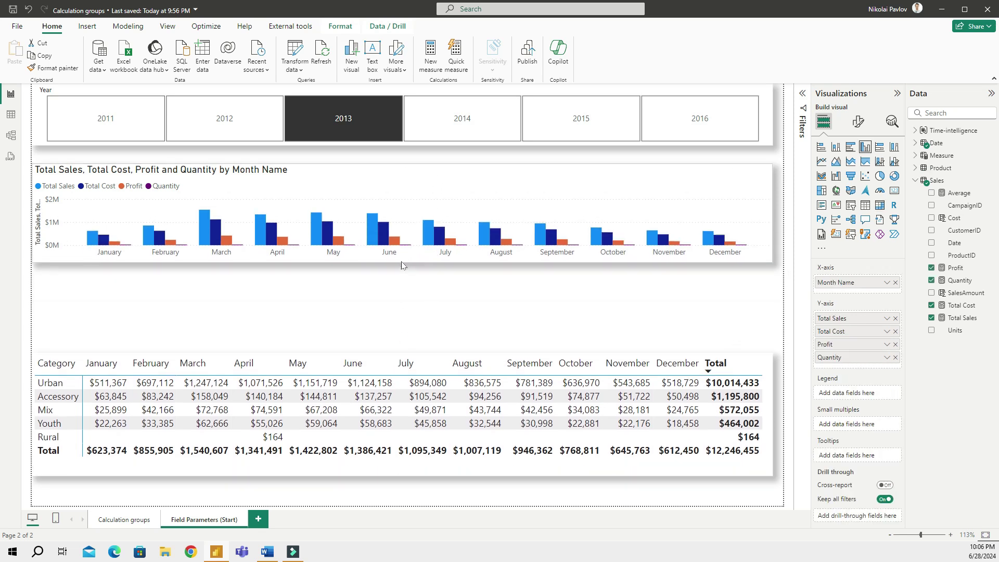
key("ctrl+c")
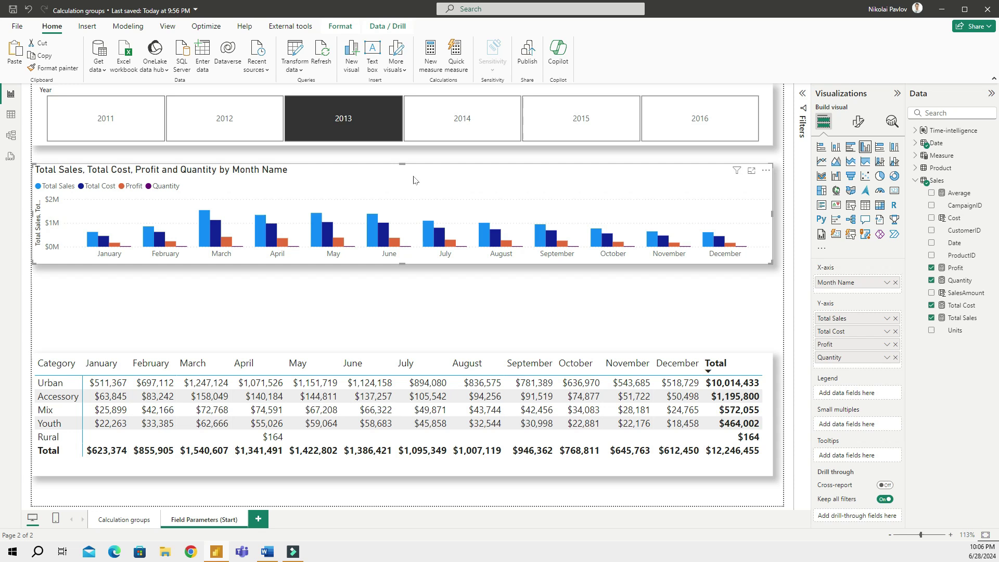
key("ctrl+v")
left_click_drag(414, 184, 403, 286)
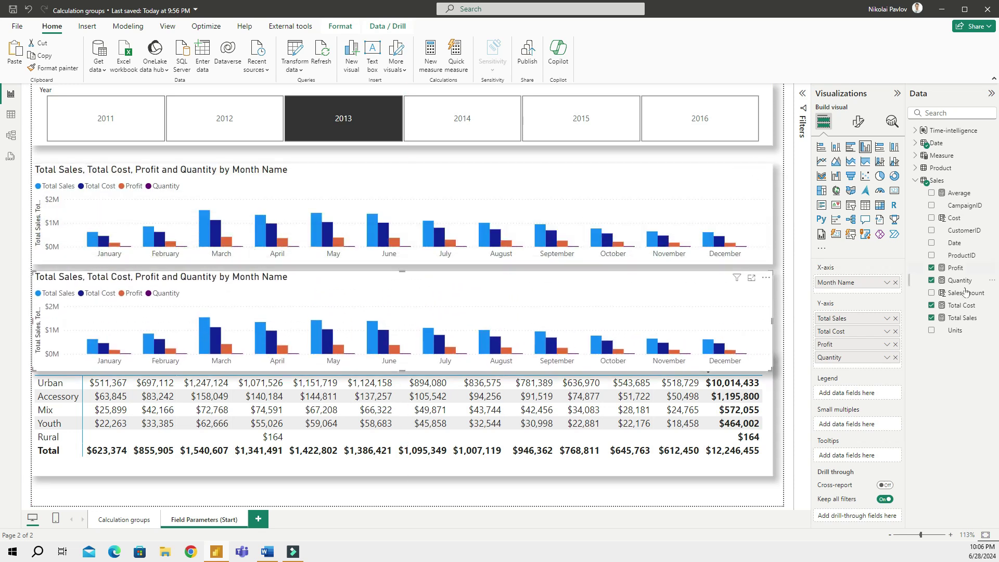
Leave Profit and Quantity on the copy and Total Sales and Total Cost on the original.
left_click(897, 319)
left_click(897, 319)
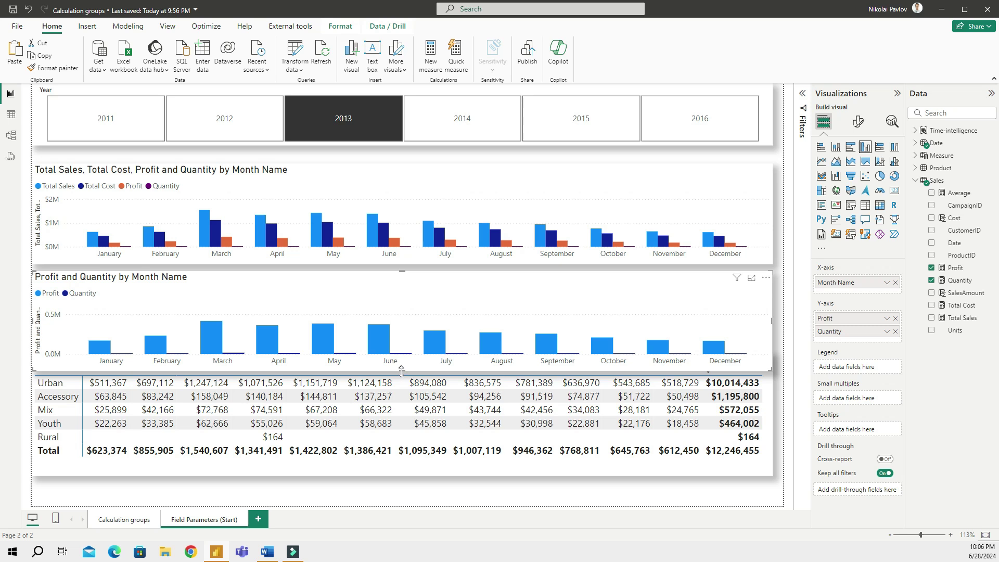
left_click_drag(402, 371, 406, 352)
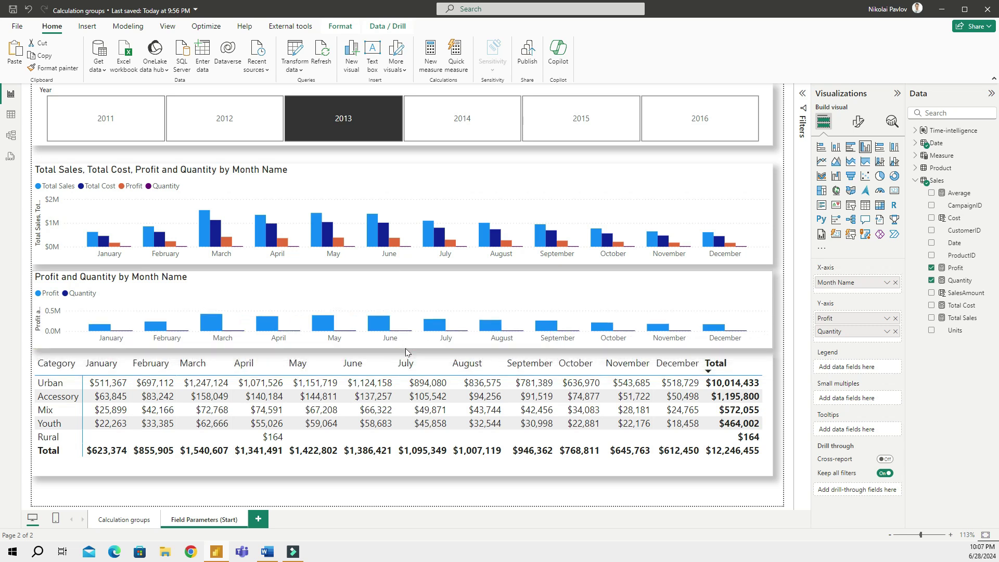
left_click(431, 180)
left_click(896, 344)
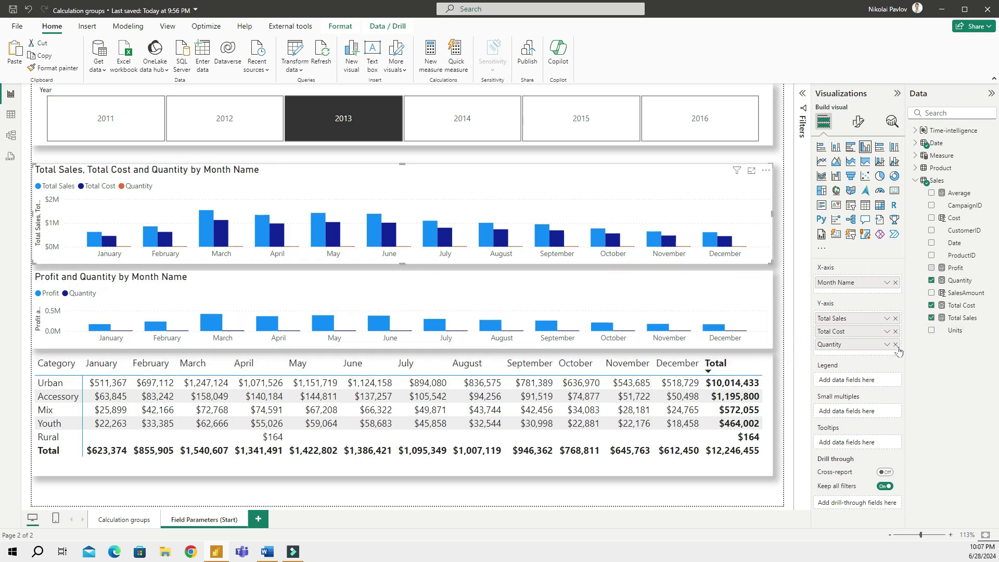
left_click(895, 344)
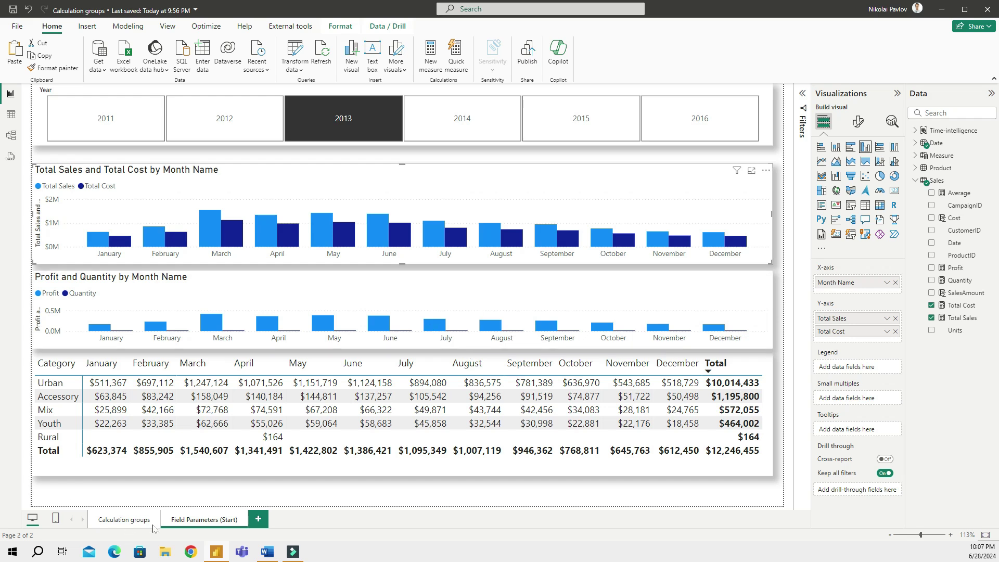
Duplicate the page and rename the copy 'Field Parameters (end)'.
right_click(207, 526)
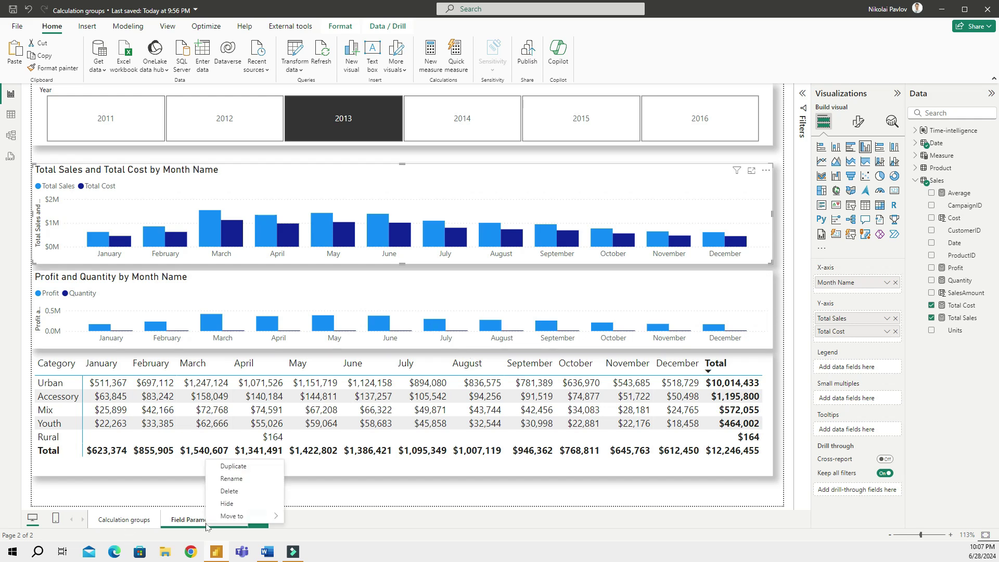
left_click(233, 466)
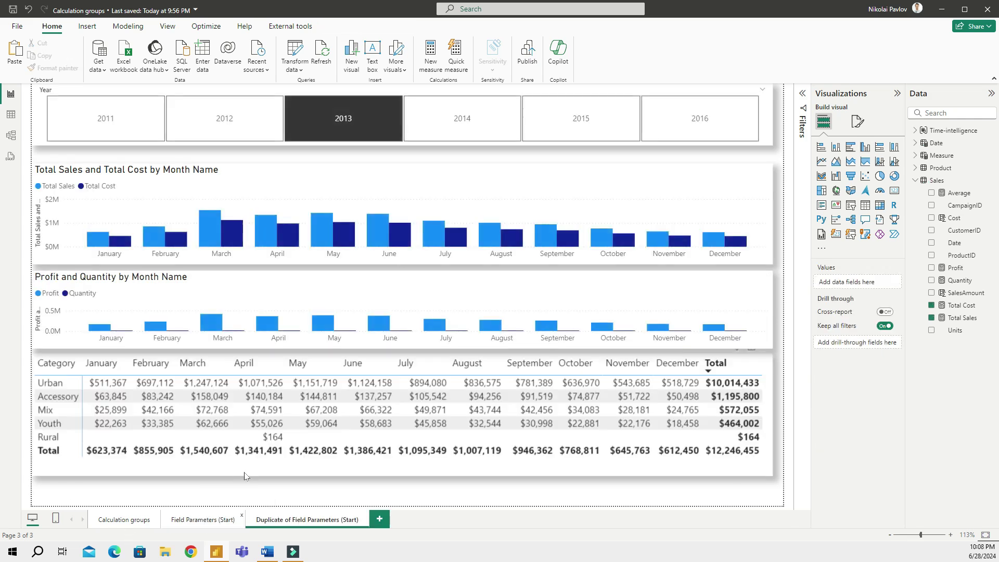
double_click(295, 519)
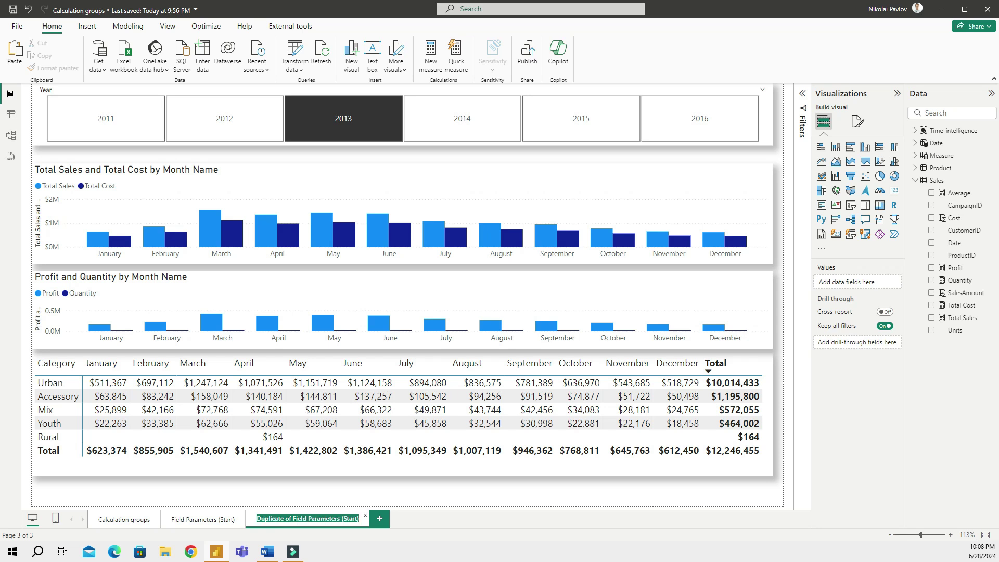
type("Field")
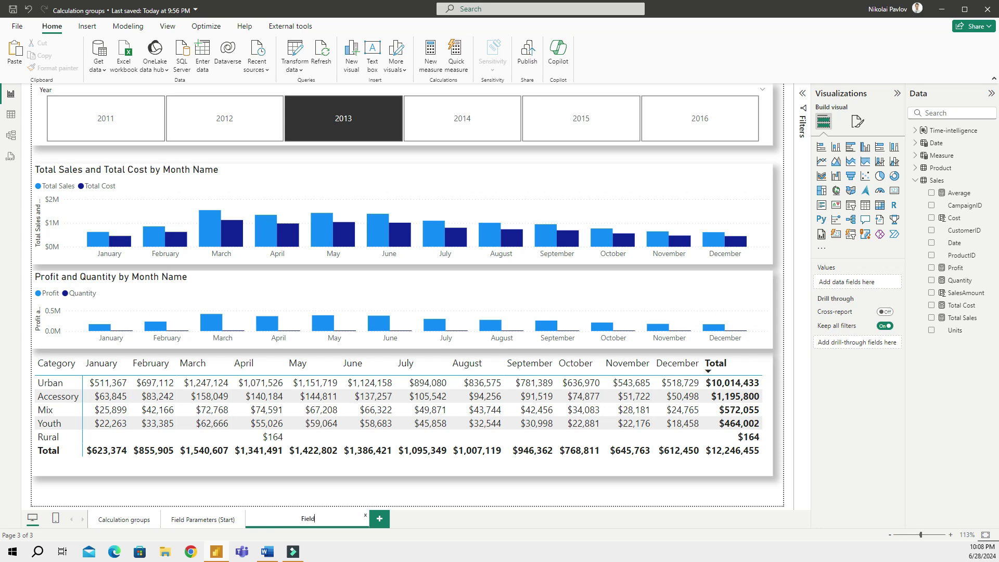
type(" Parameters (end)")
key("Return")
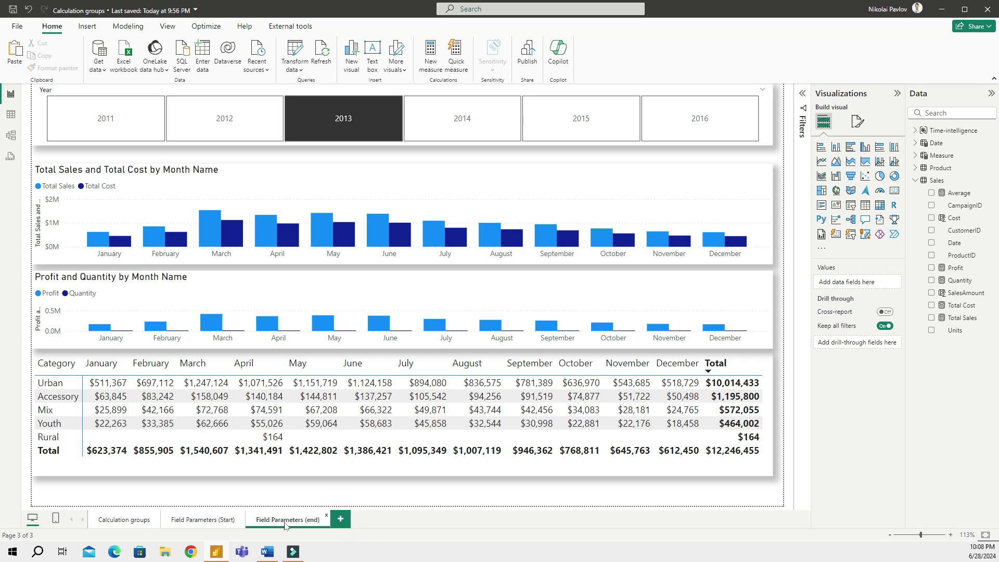
Delete the Profit and Quantity chart and move the Total Sales and Total Cost chart down.
left_click(557, 289)
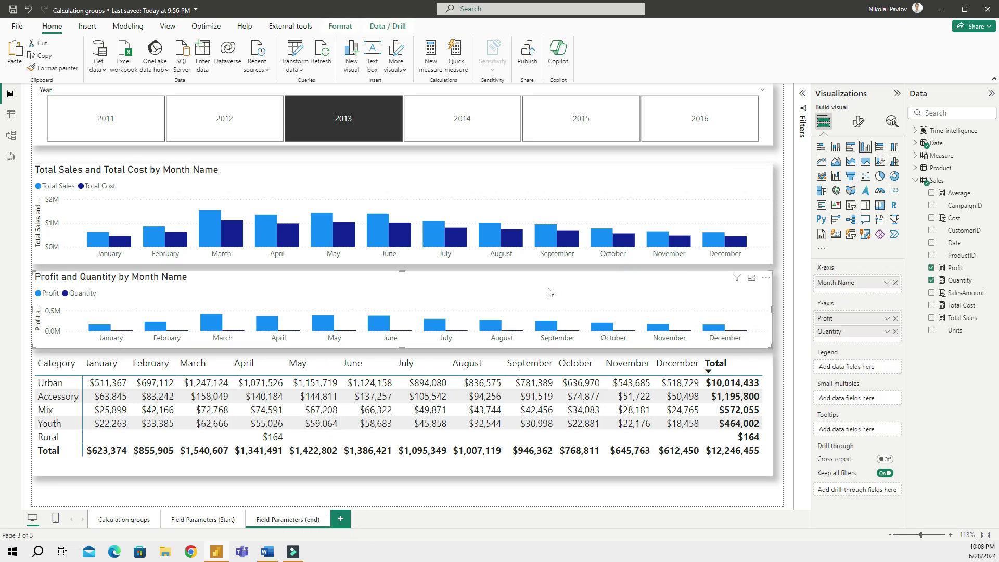
key("Delete")
left_click_drag(420, 183, 405, 253)
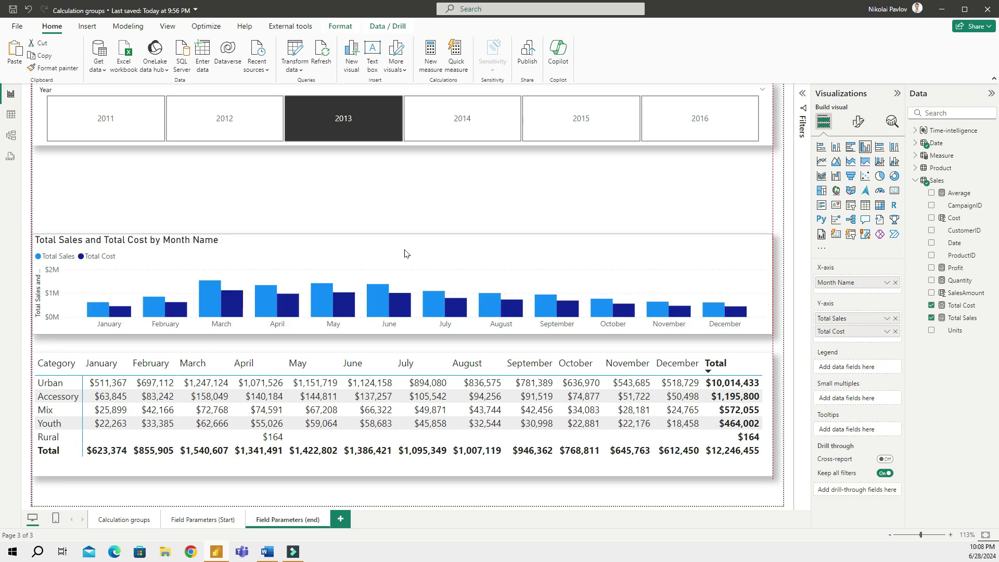
left_click(380, 192)
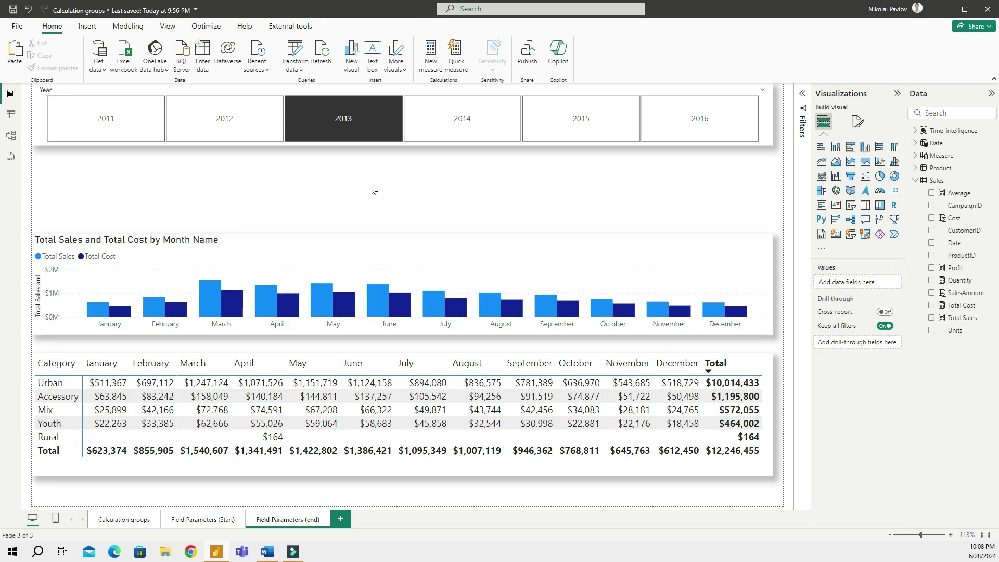
Start a new Fields parameter from the Modeling tab and name it 'Measure selector'.
left_click(128, 28)
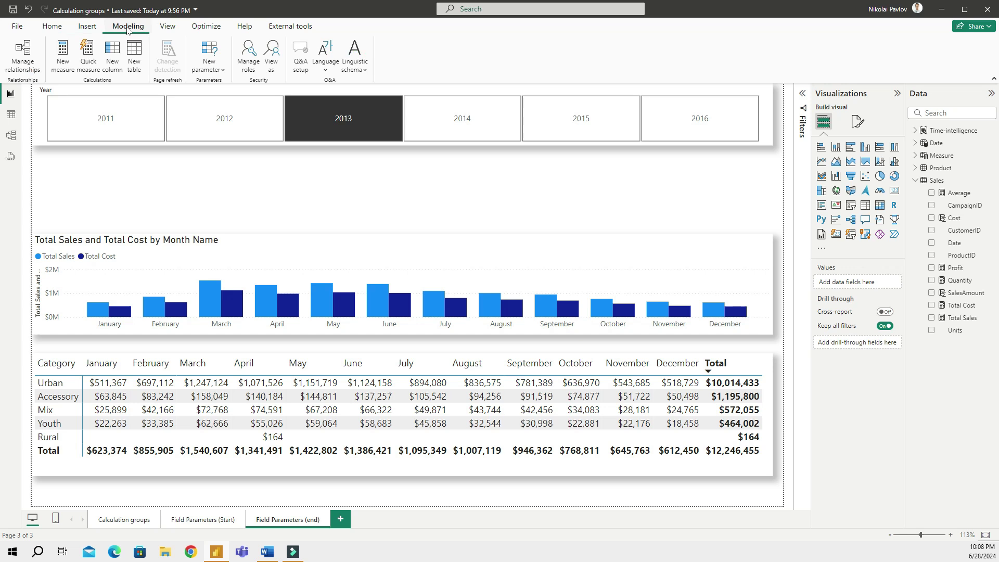
left_click(216, 72)
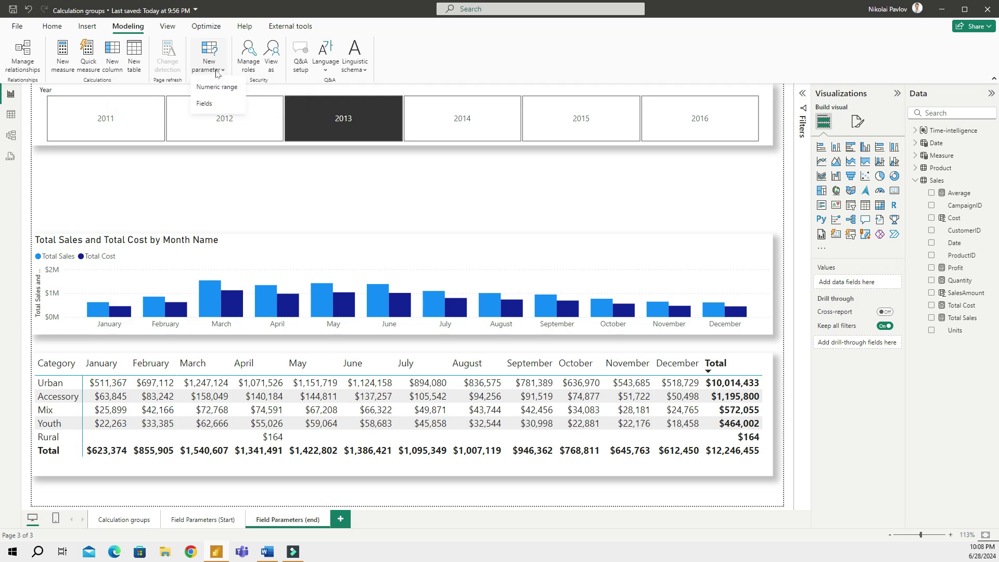
left_click(216, 105)
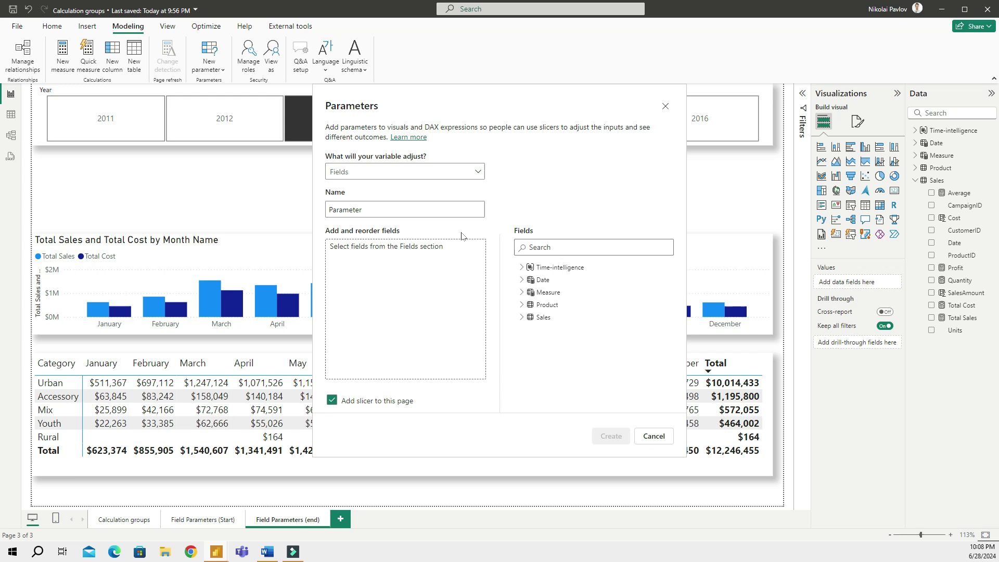
key("ctrl+a")
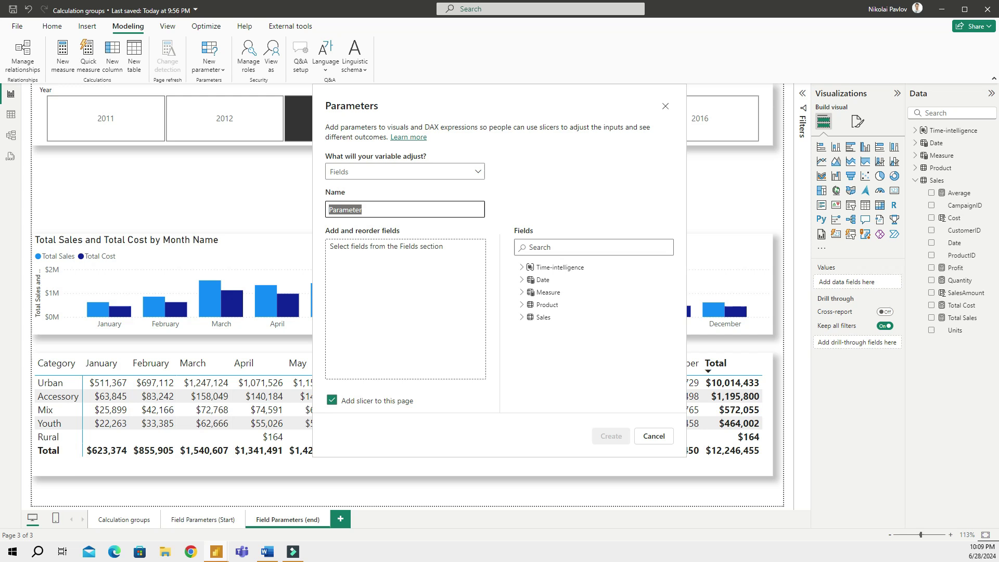
type("Measure selector")
left_click(427, 269)
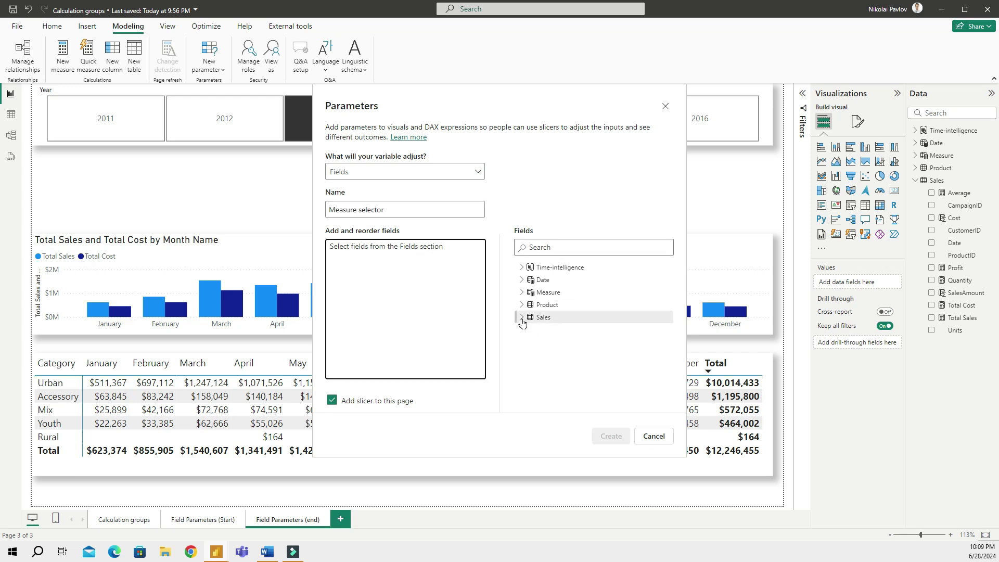
Add Total Sales, Total Cost, Profit and Quantity from Sales and create the parameter.
left_click(522, 319)
scroll(626, 328, "down", 2)
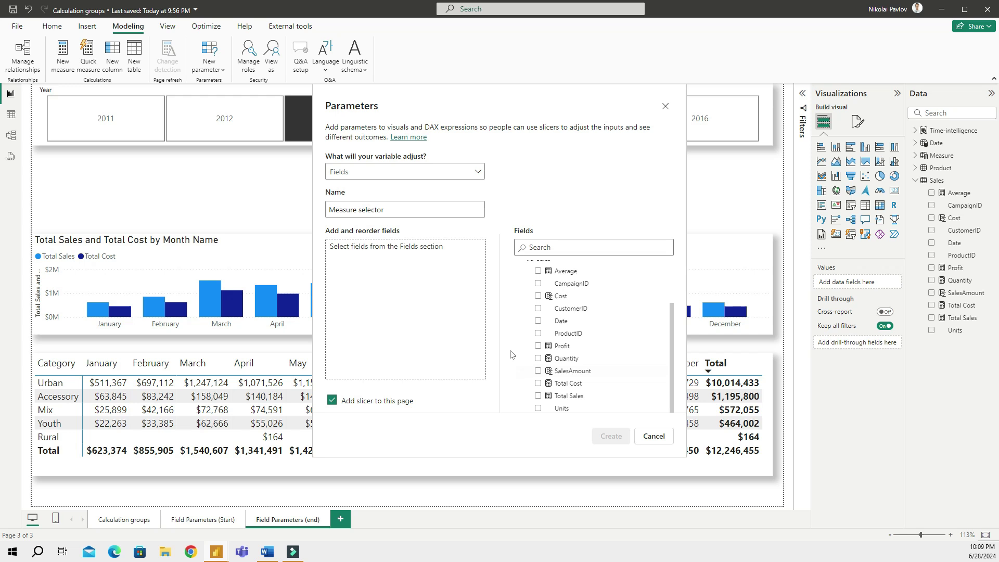
left_click(538, 396)
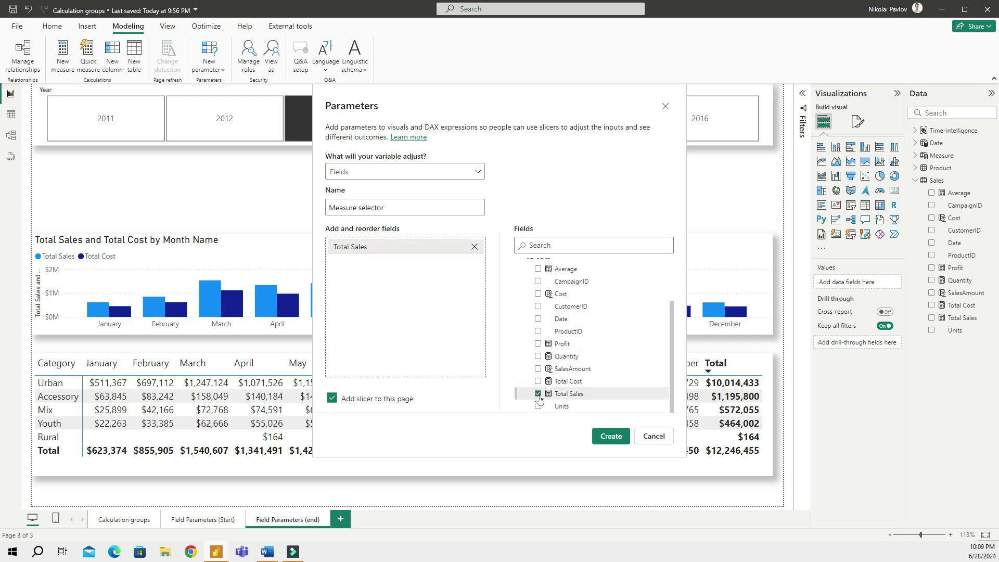
left_click(539, 382)
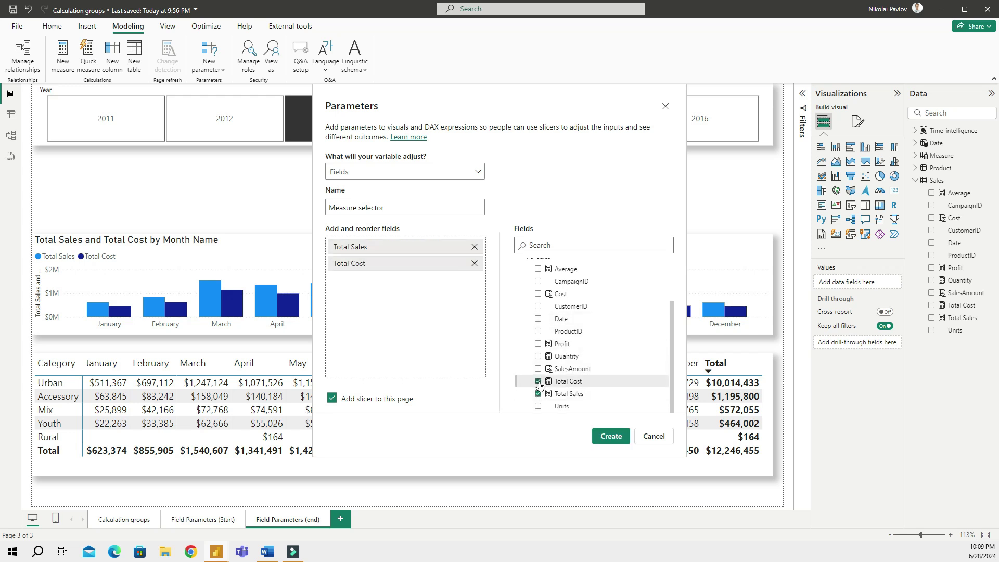
left_click(538, 344)
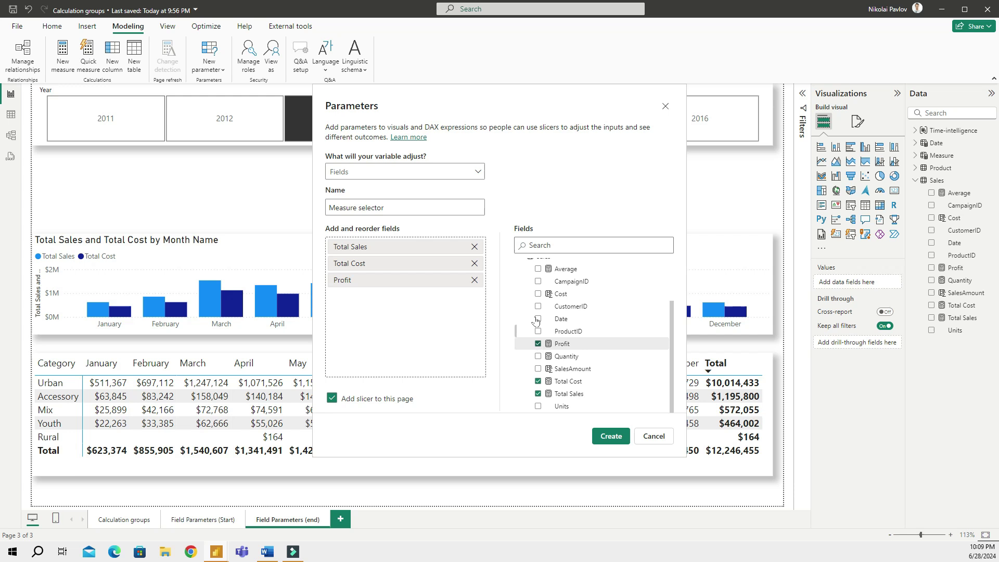
left_click(538, 357)
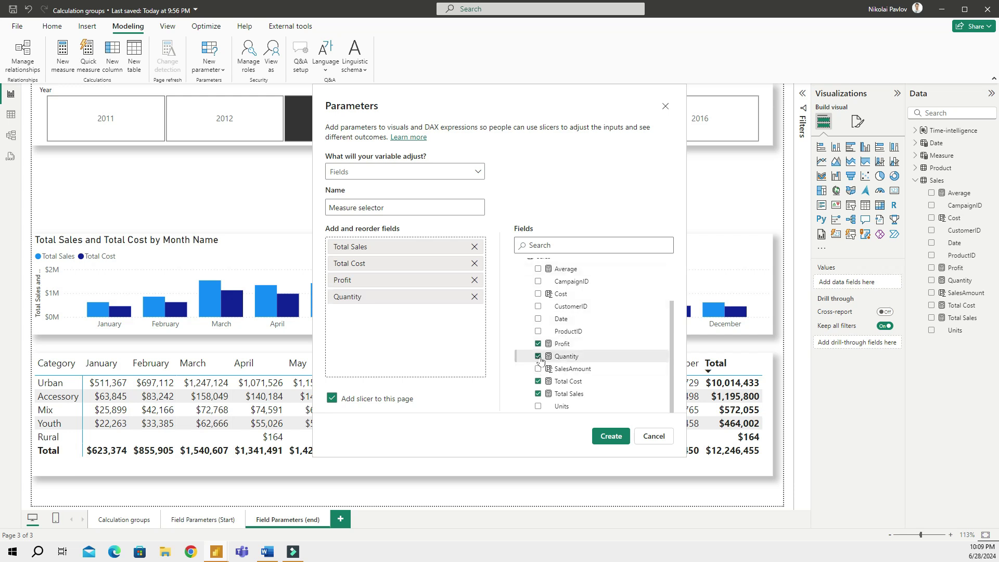
left_click(612, 436)
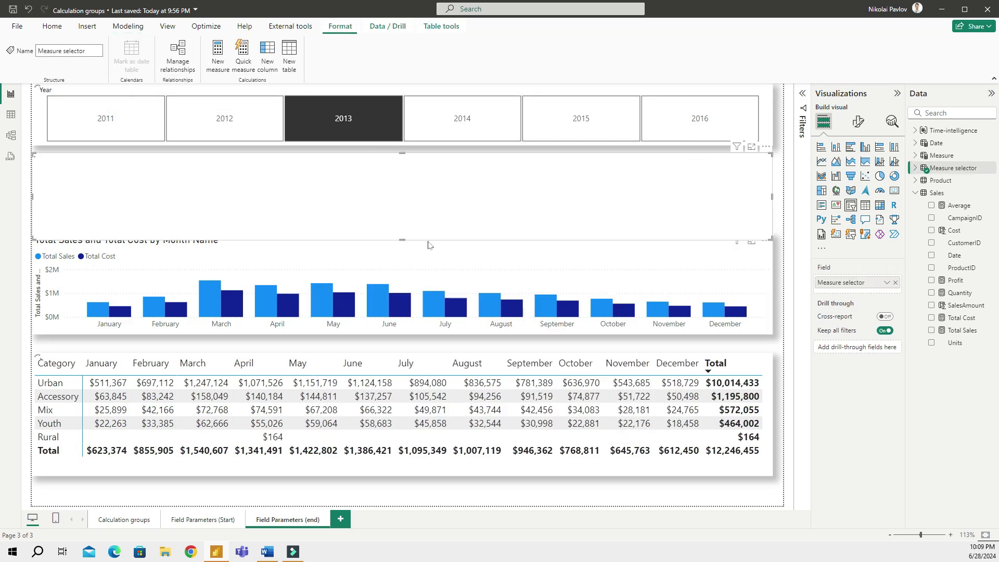
Test picks in the Measure selector slicer and shrink it into a short, narrow box on the right.
left_click(45, 209)
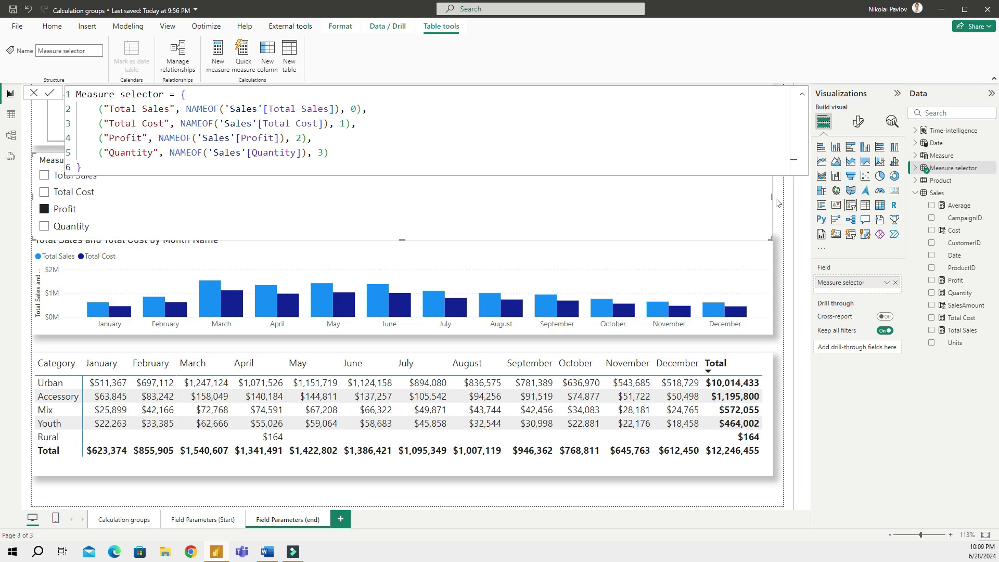
left_click(594, 223)
left_click(594, 223)
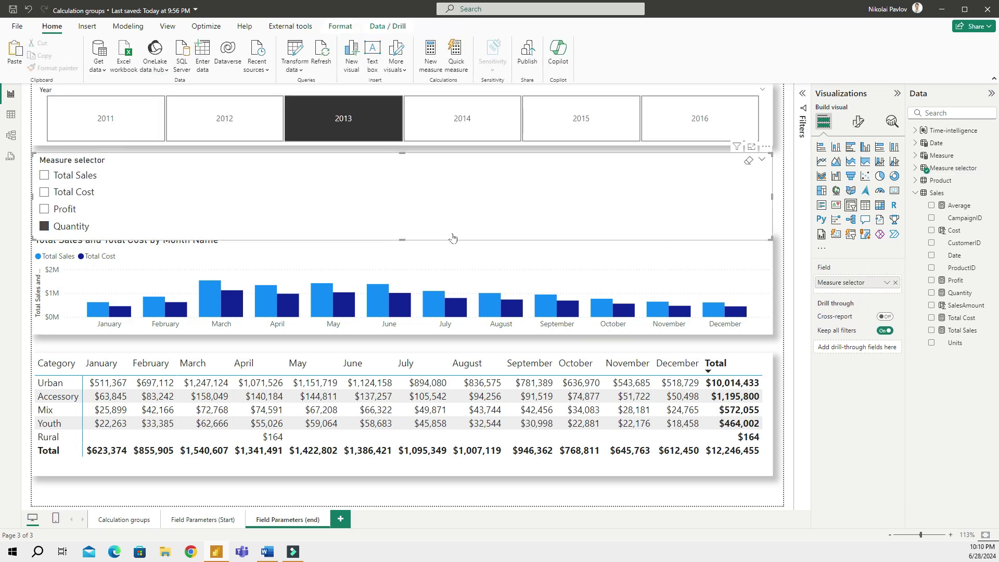
left_click_drag(400, 241, 401, 213)
left_click(598, 190)
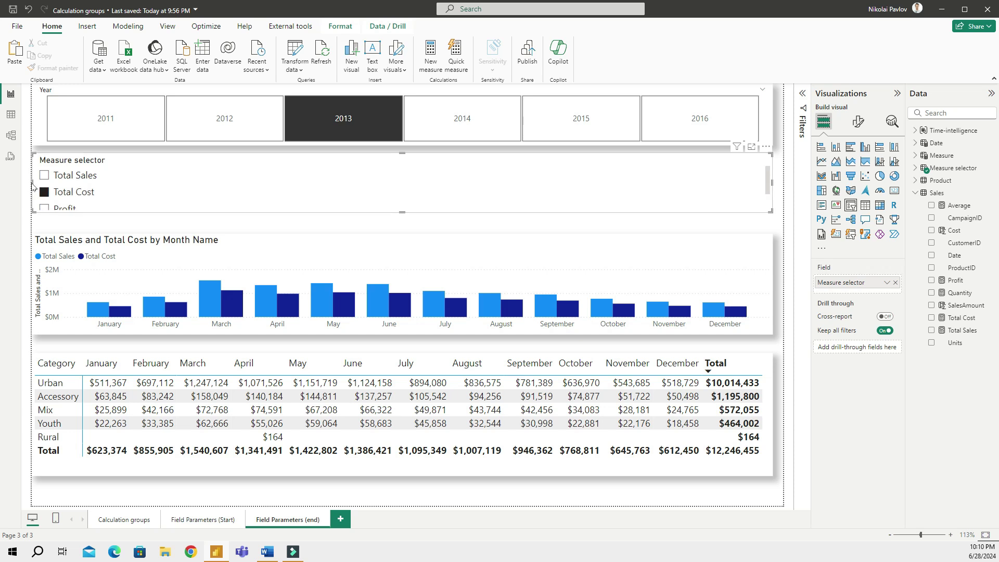
left_click_drag(31, 183, 548, 183)
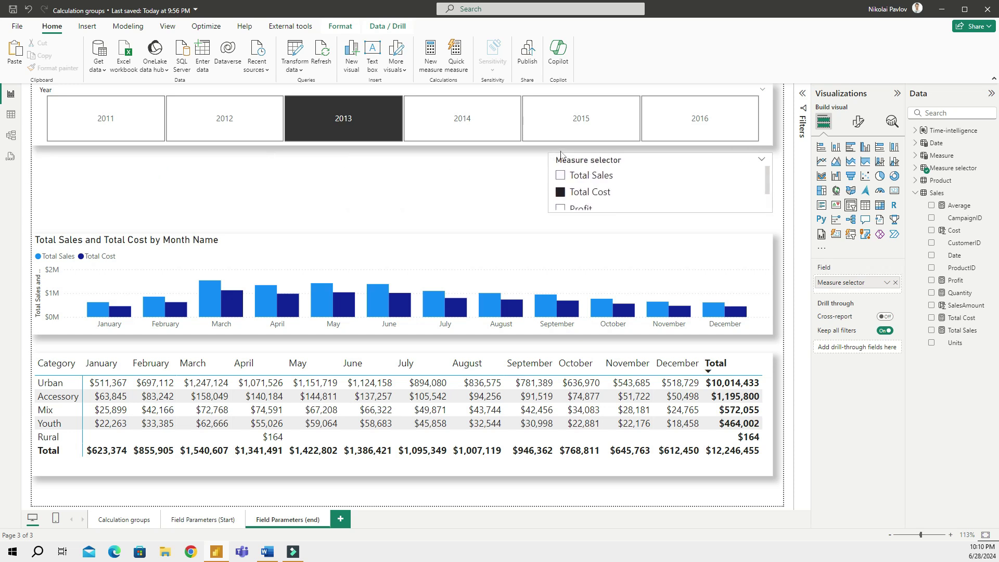
Open the slicer's Format visual pane and the Slicer settings style list.
left_click(858, 121)
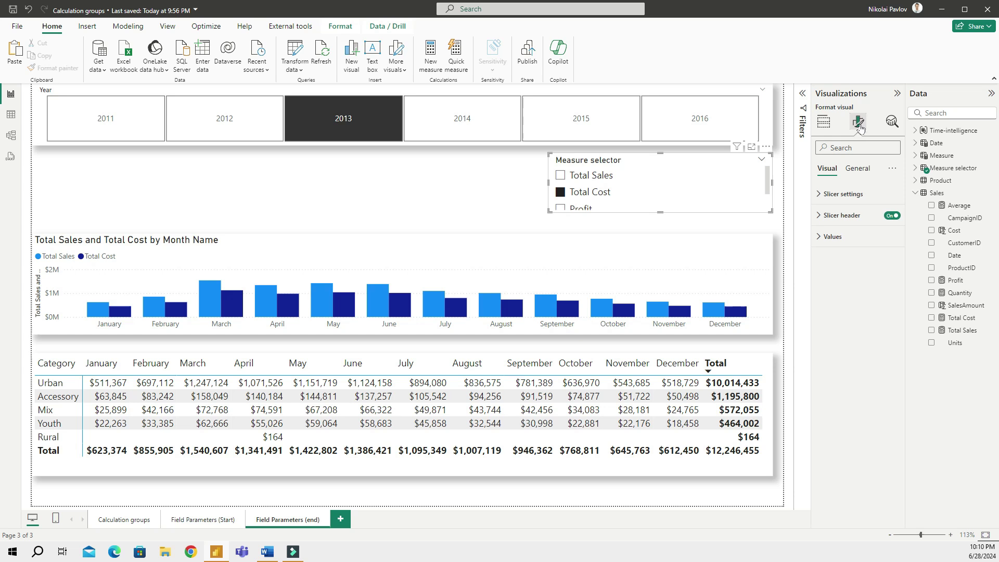
left_click_drag(813, 185, 751, 186)
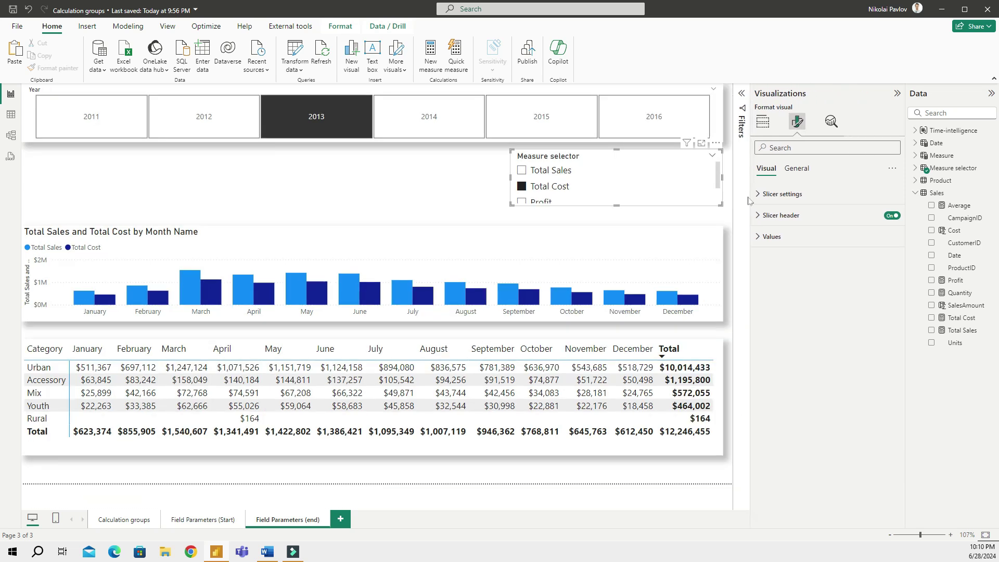
left_click(778, 195)
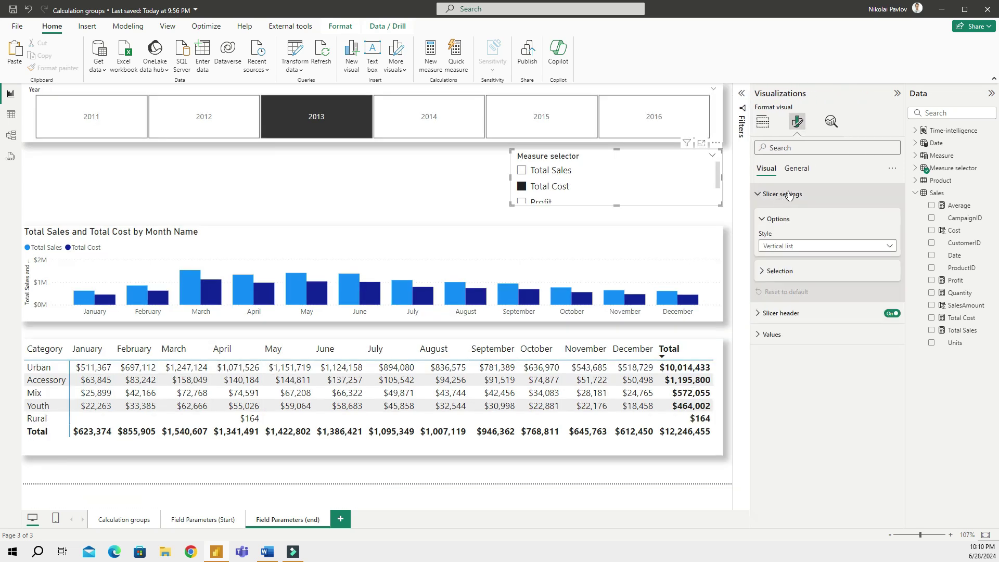
left_click(804, 246)
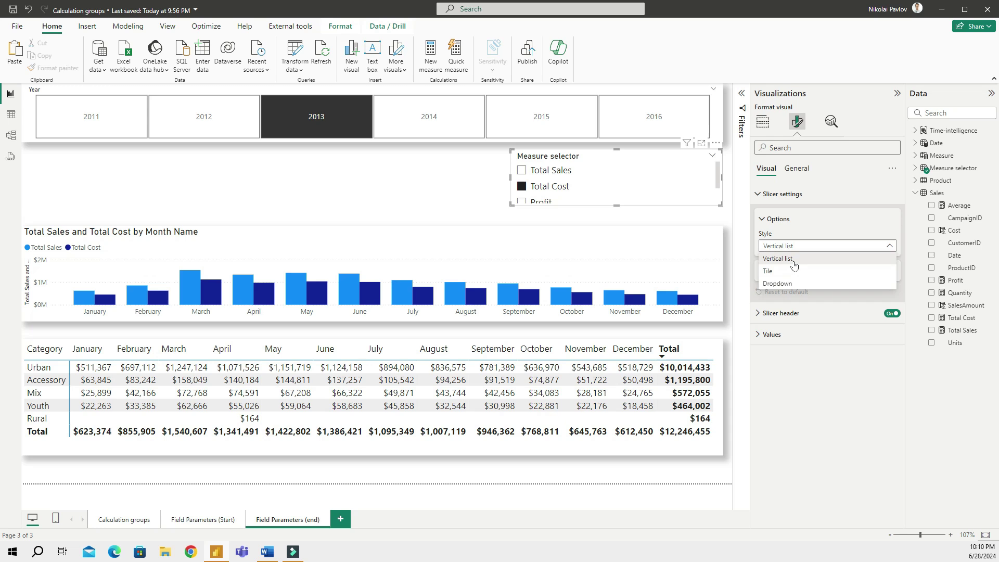
Set Measure selector to Dropdown style with the 'Select all' option on, then select the Year slicer.
left_click(793, 284)
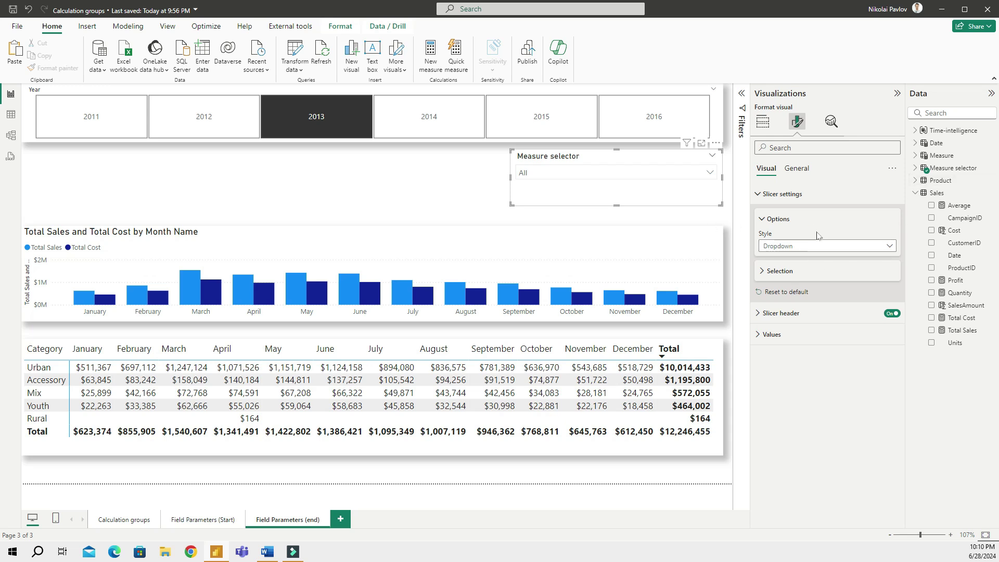
left_click(794, 196)
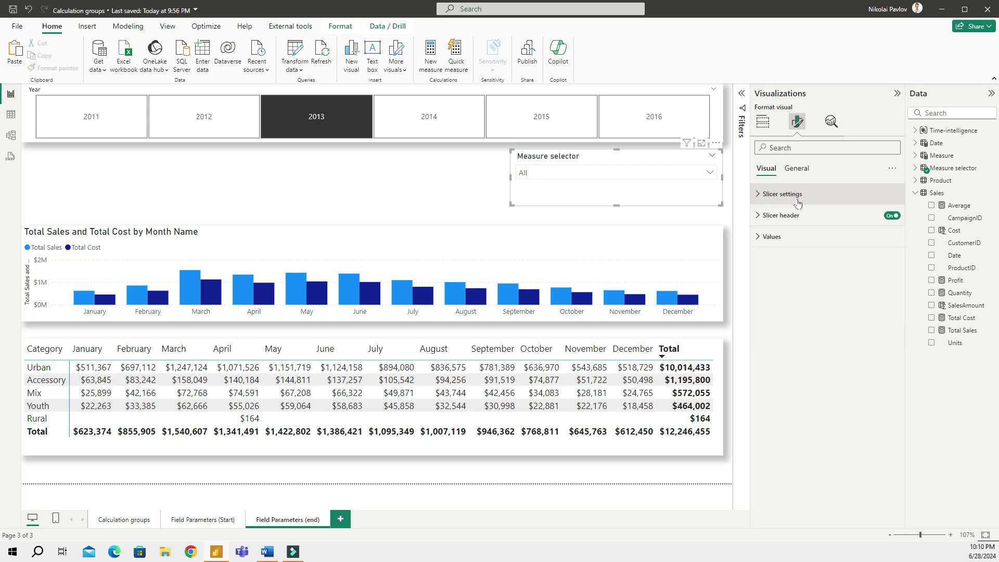
left_click(766, 217)
left_click(769, 217)
left_click(757, 197)
left_click(790, 272)
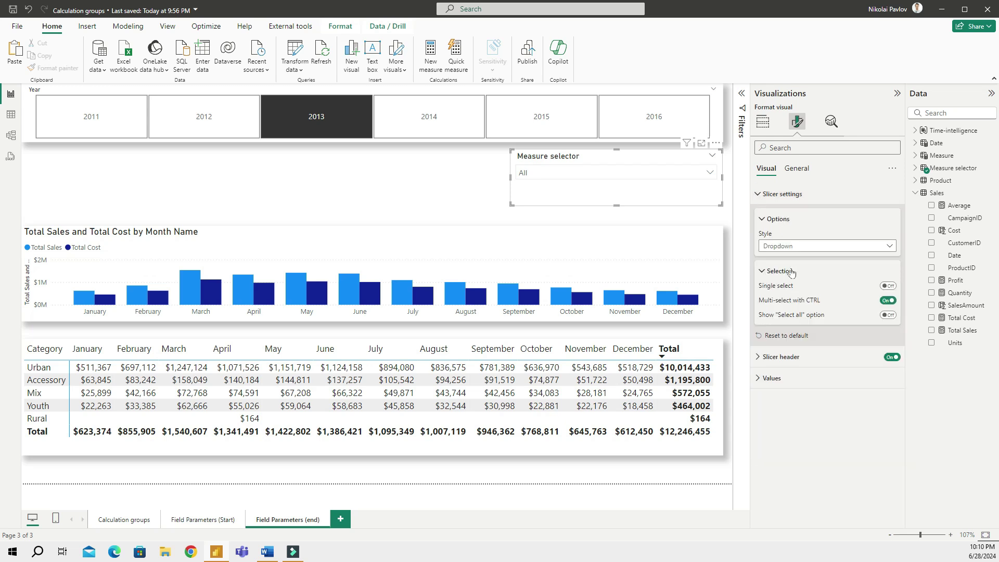
left_click(887, 317)
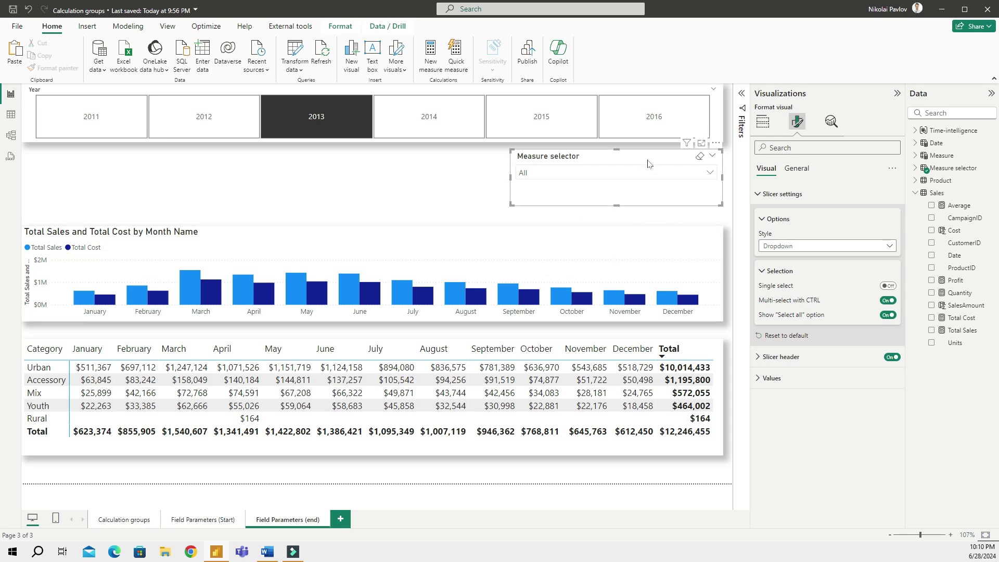
left_click(651, 139)
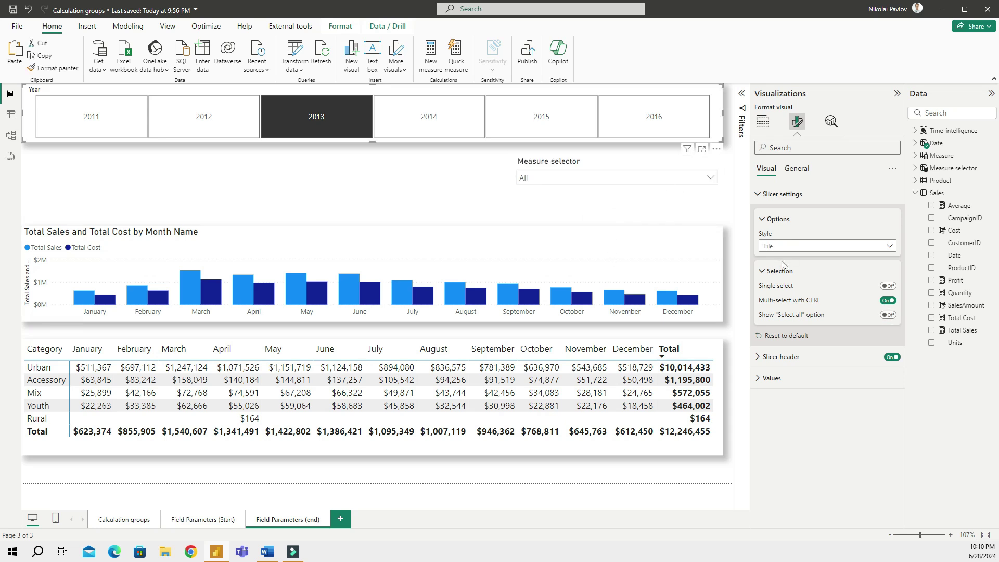
left_click(810, 252)
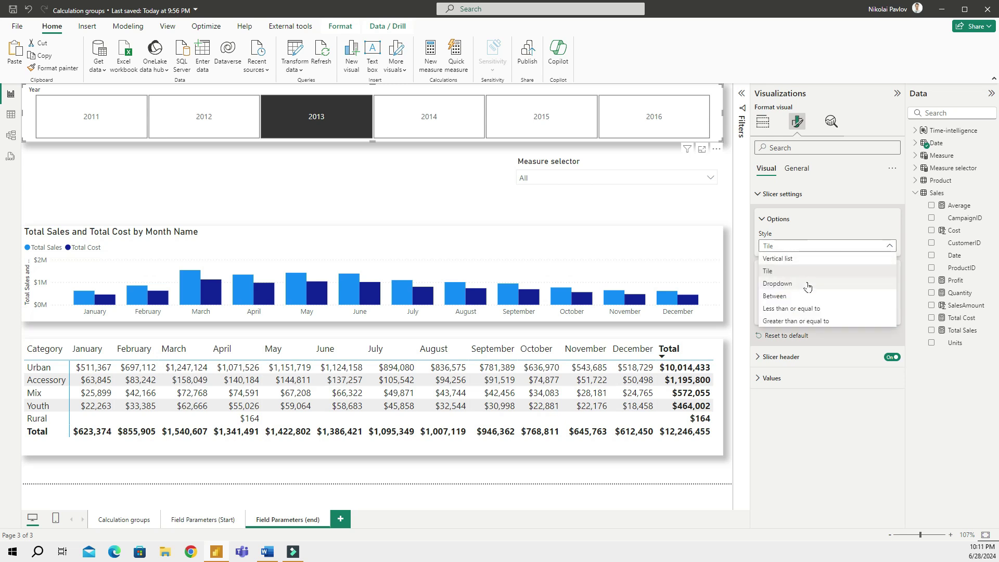
Make the Year slicer a narrow Dropdown and paint its formatting onto Measure selector.
left_click(808, 285)
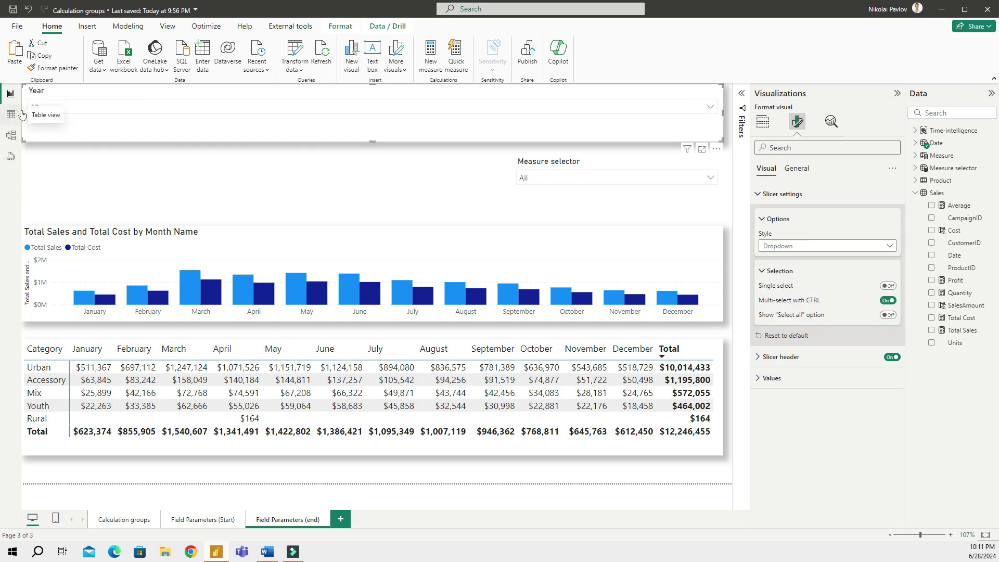
left_click_drag(21, 112, 511, 111)
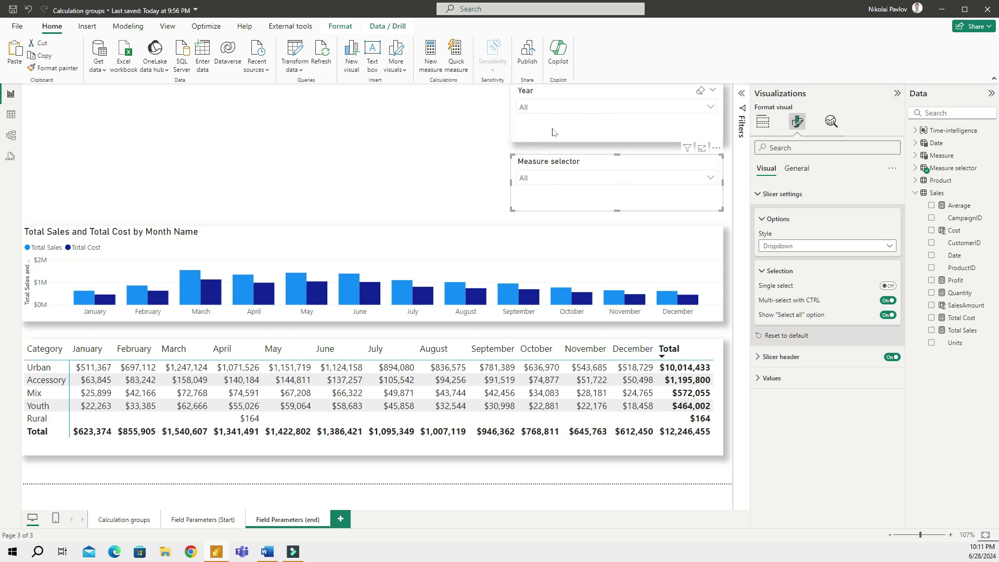
key("ctrl+shift+c")
left_click(567, 206)
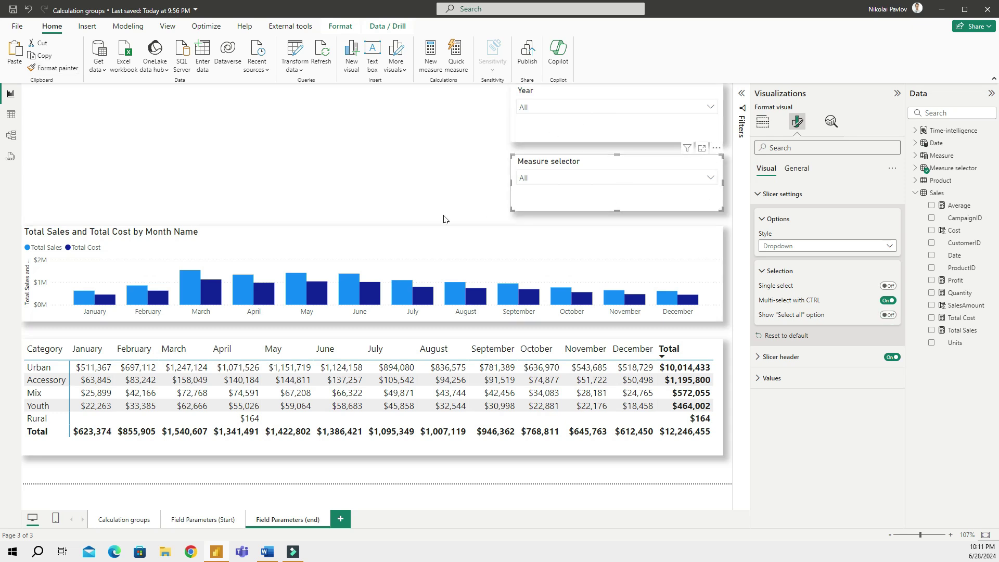
mouse_move(639, 198)
left_mouse_down()
mouse_move(380, 112)
mouse_move(645, 221)
mouse_move(630, 206)
left_mouse_up()
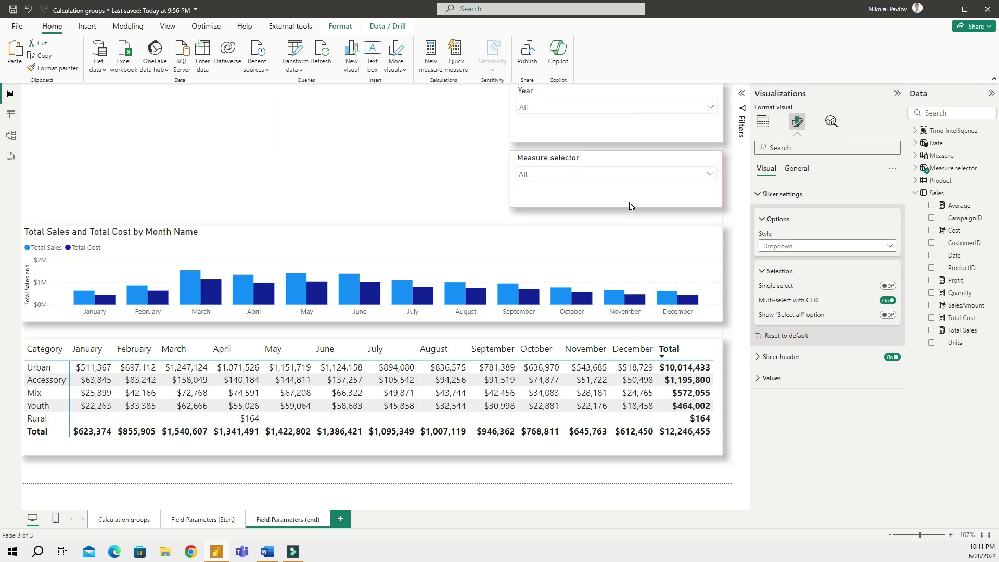
Turn on 'Select all' for Year, check both dropdown lists, and select the Total Sales chart.
left_click(595, 114)
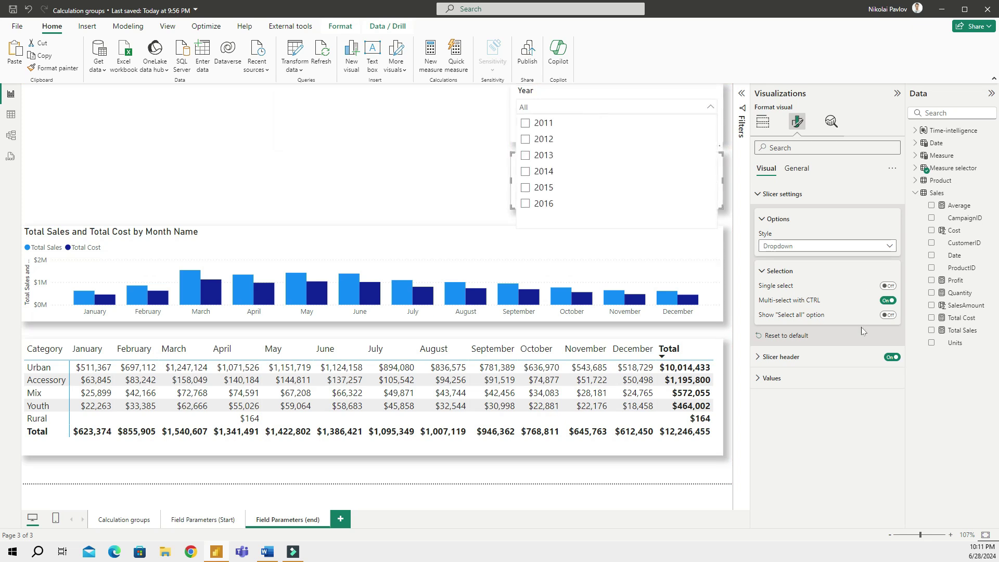
left_click(889, 315)
left_click(598, 176)
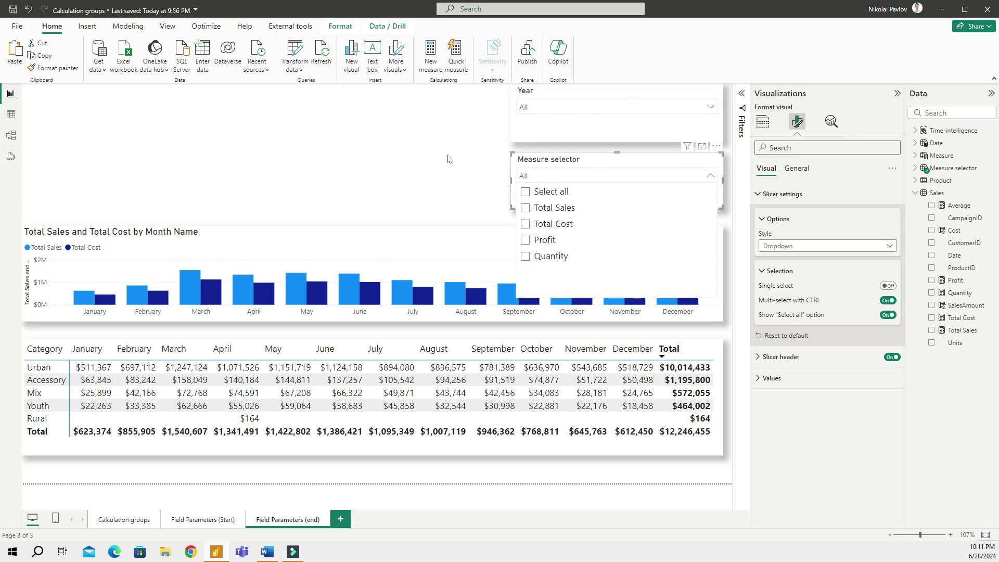
left_click(452, 193)
left_click(395, 244)
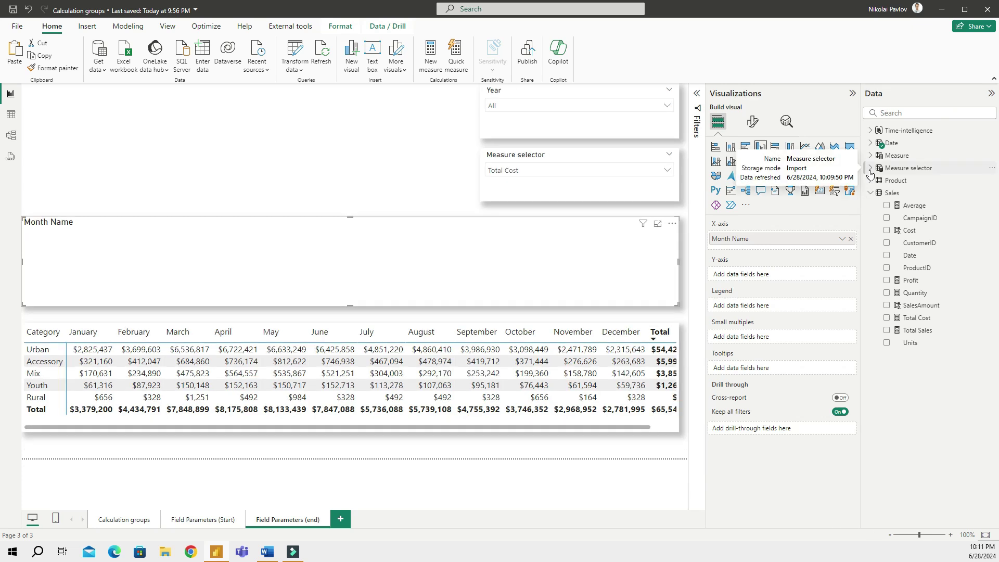
Put Measure selector Fields on the column chart's Y-axis, then select the matrix.
left_click(870, 169)
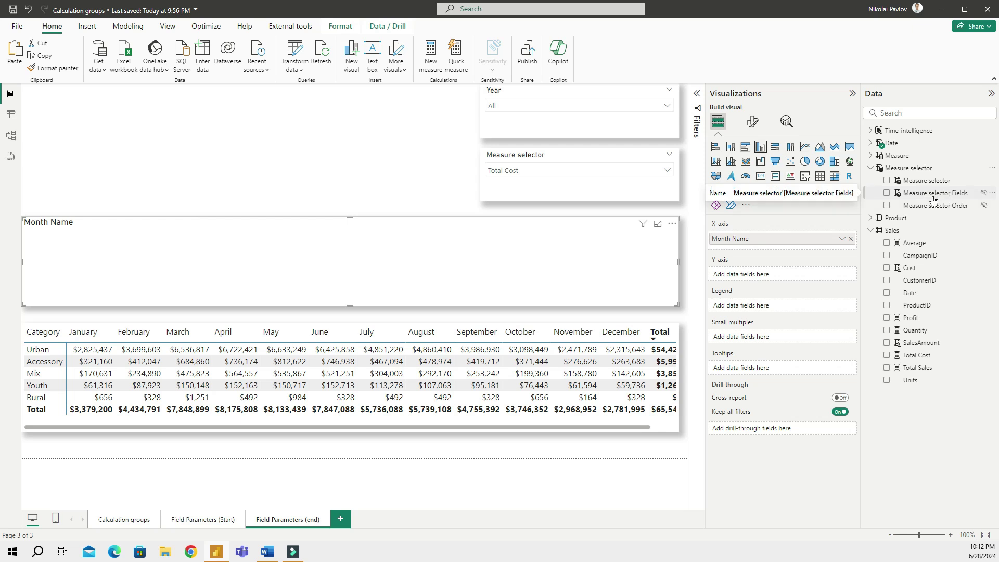
left_click_drag(934, 199, 769, 281)
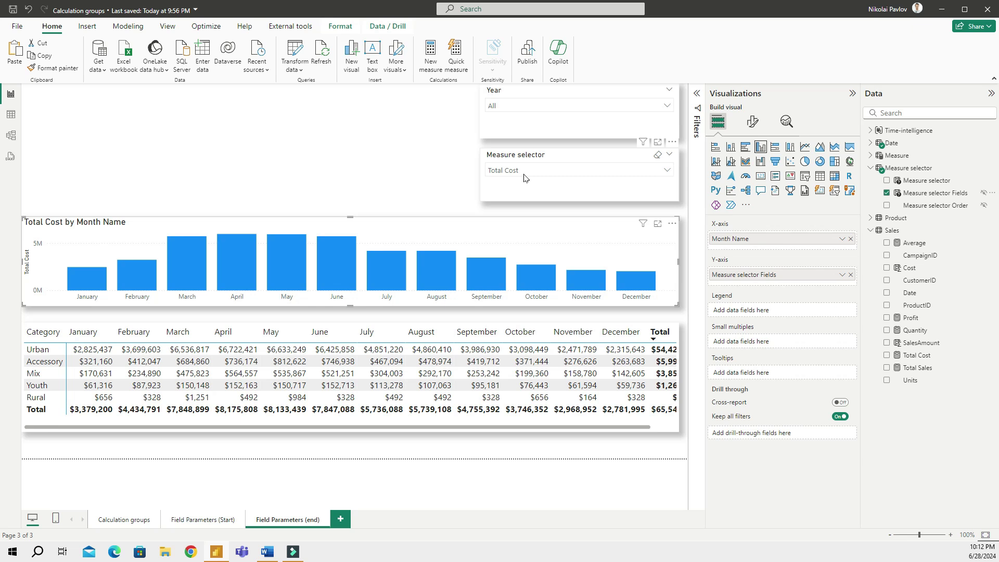
left_click(407, 430)
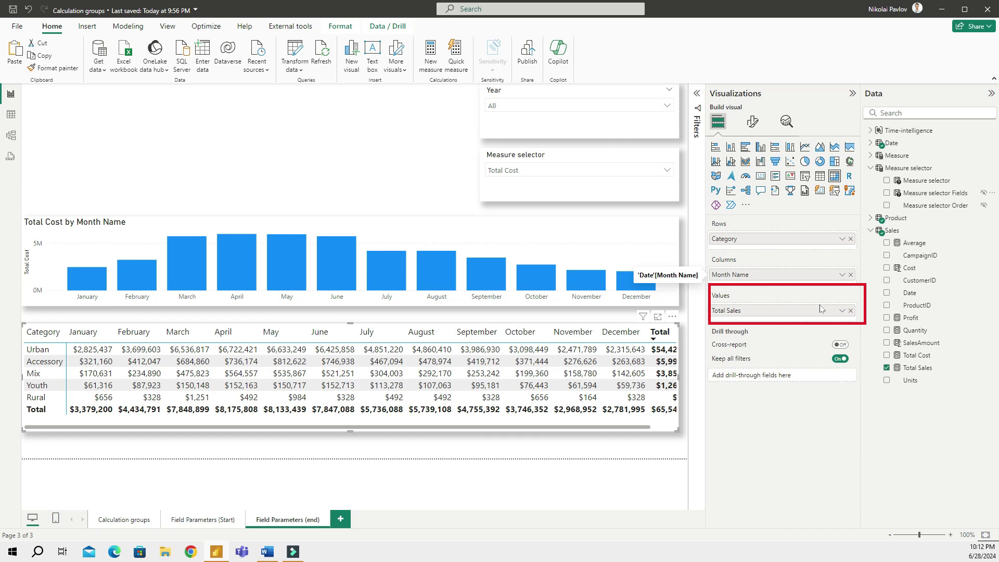
Swap the matrix's Total Sales value for Measure selector Fields and set its global font size to 10.
left_click(851, 311)
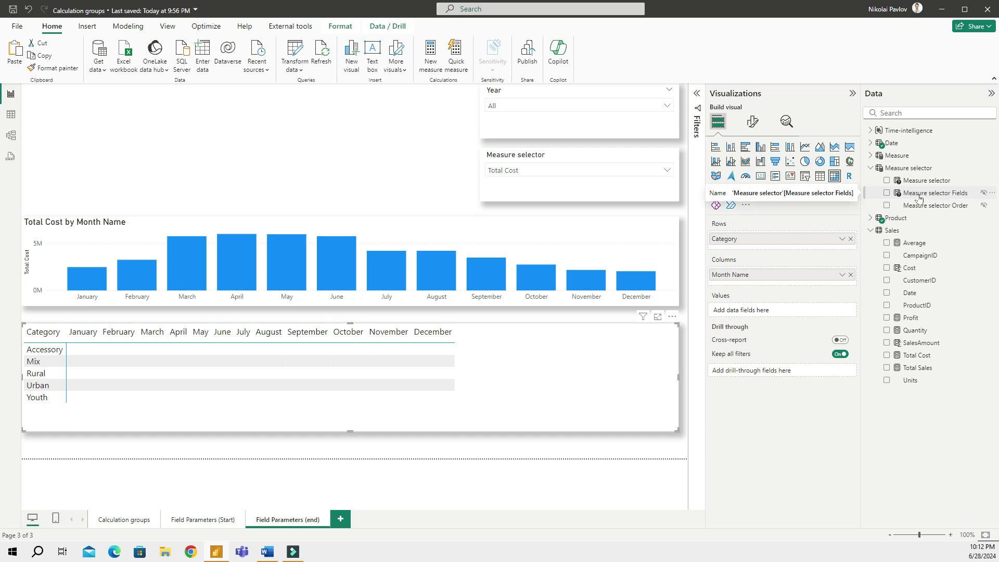
left_click_drag(920, 198, 778, 313)
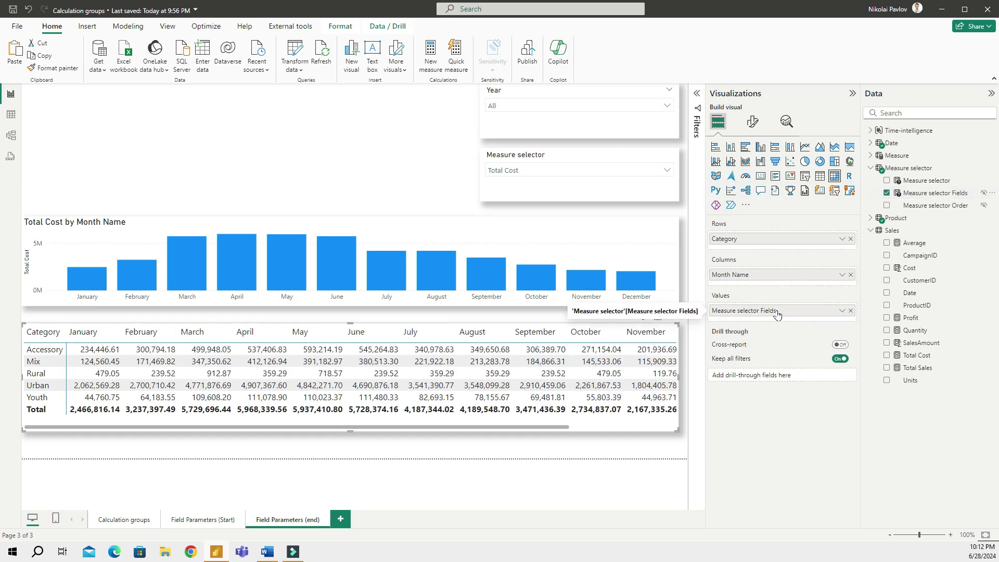
left_click(752, 121)
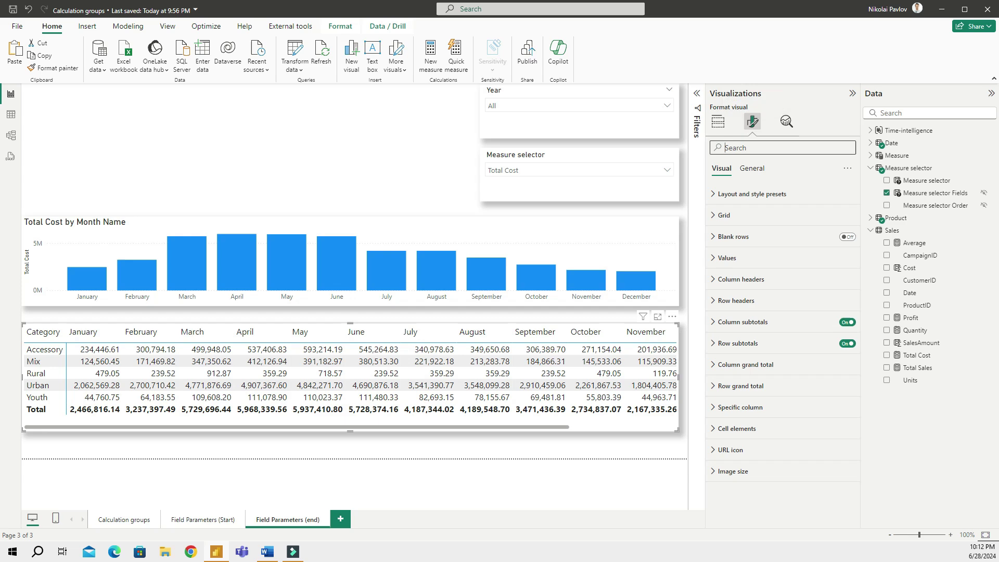
left_click(778, 147)
type("size")
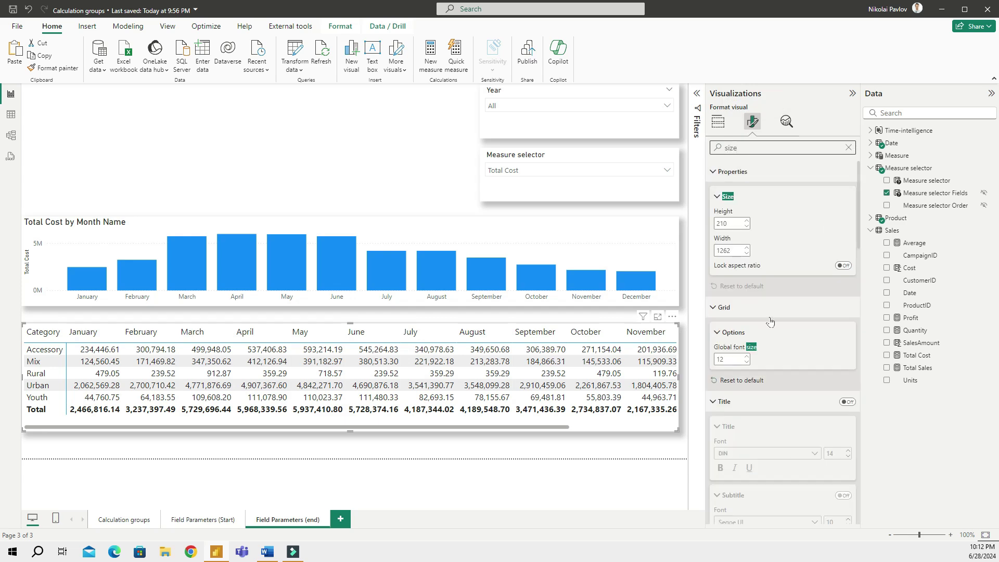
left_click(748, 364)
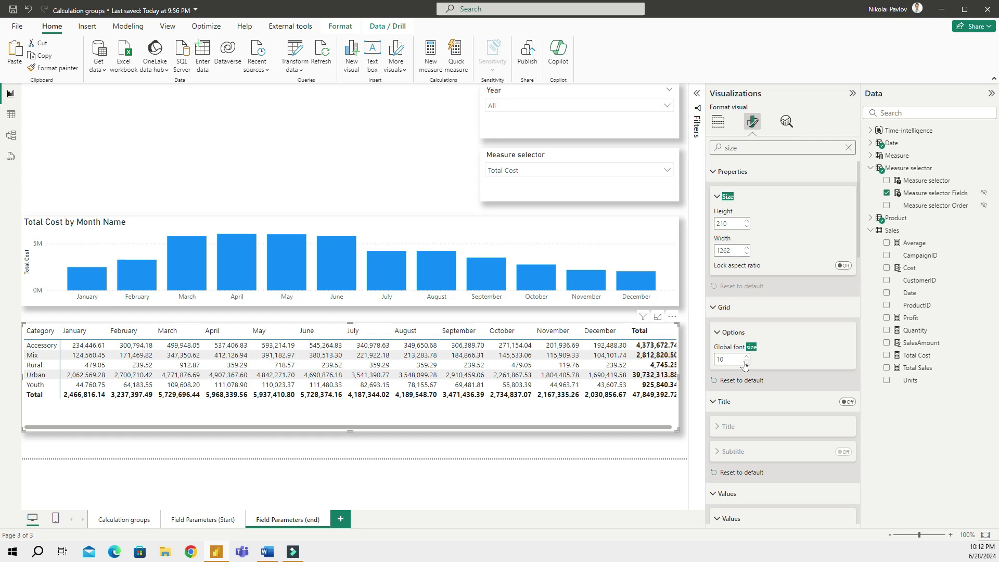
left_click(991, 93)
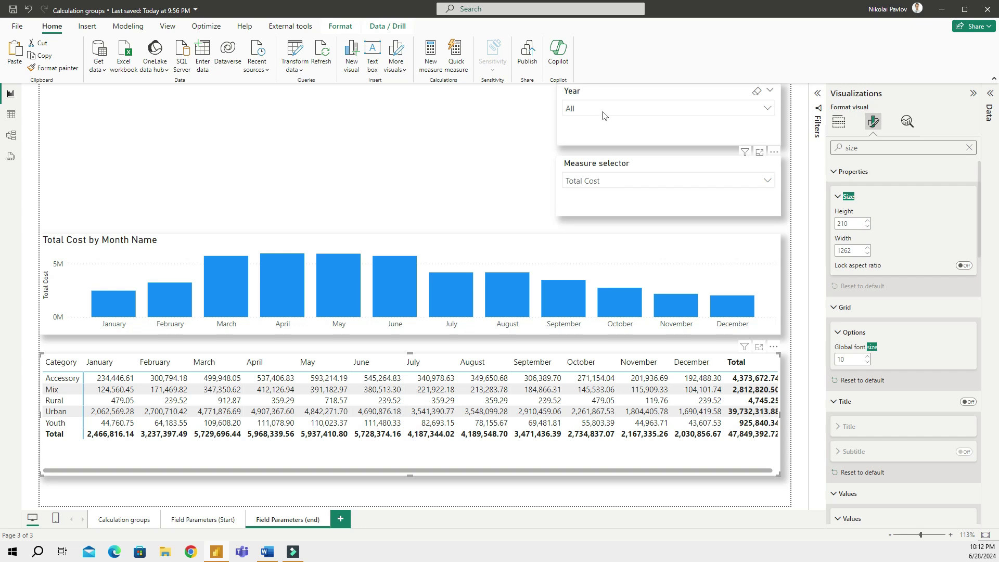
Filter the report to 2011 with the Year slicer.
left_click(483, 244)
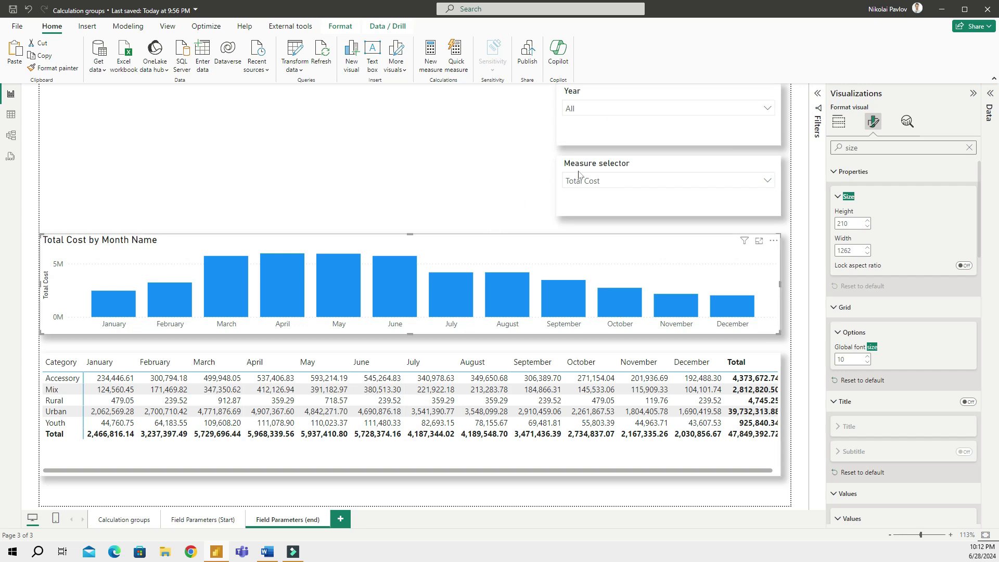
left_click(606, 117)
left_click(595, 127)
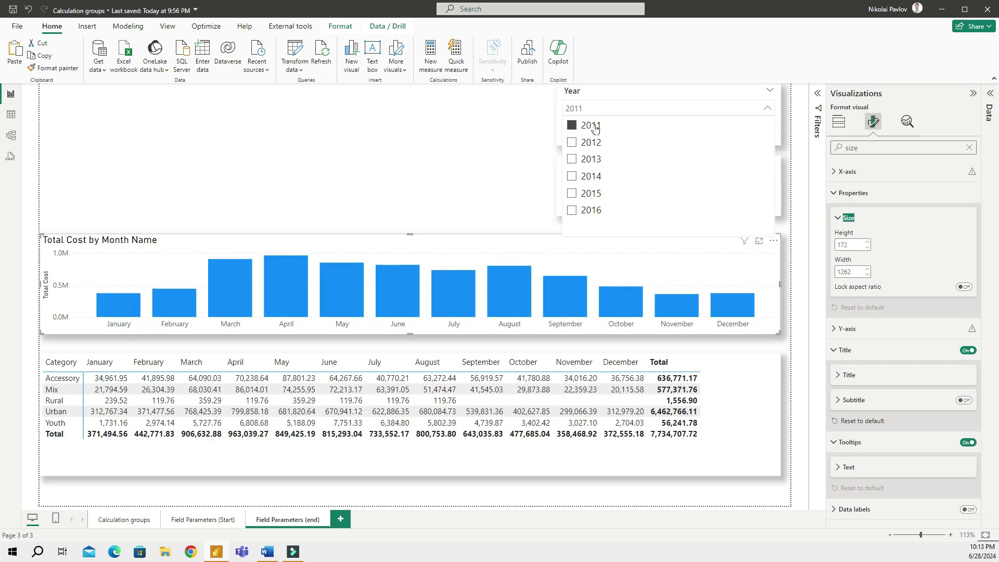
key("Escape")
Try each measure alone: Total Sales, Total Cost, Profit, Quantity, then Profit again.
left_click(613, 181)
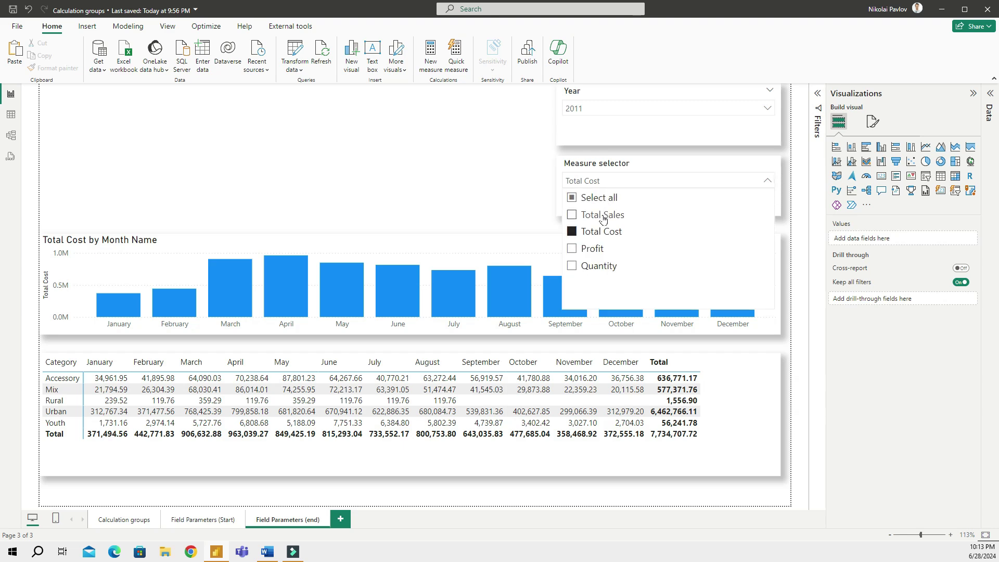
left_click(604, 216)
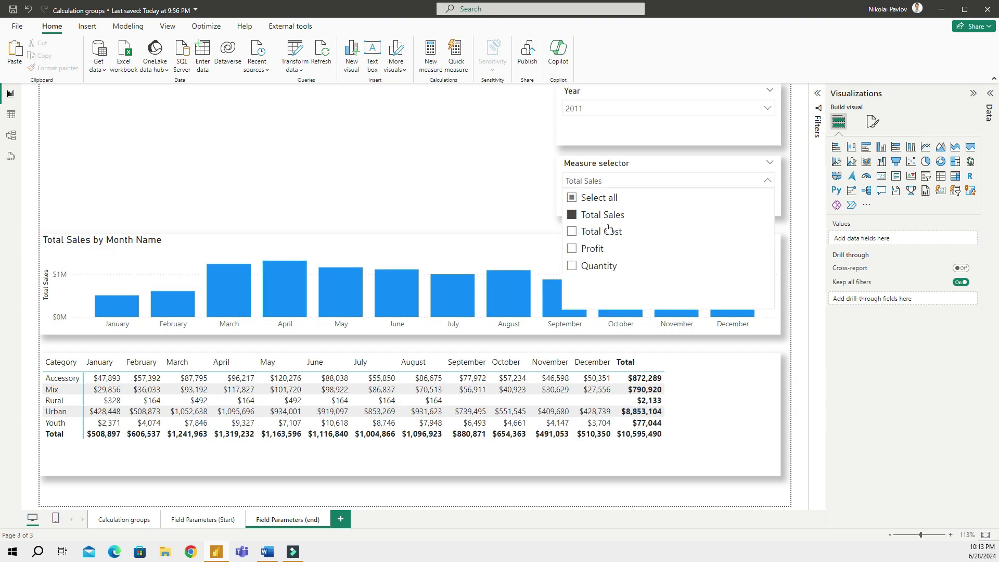
left_click(611, 235)
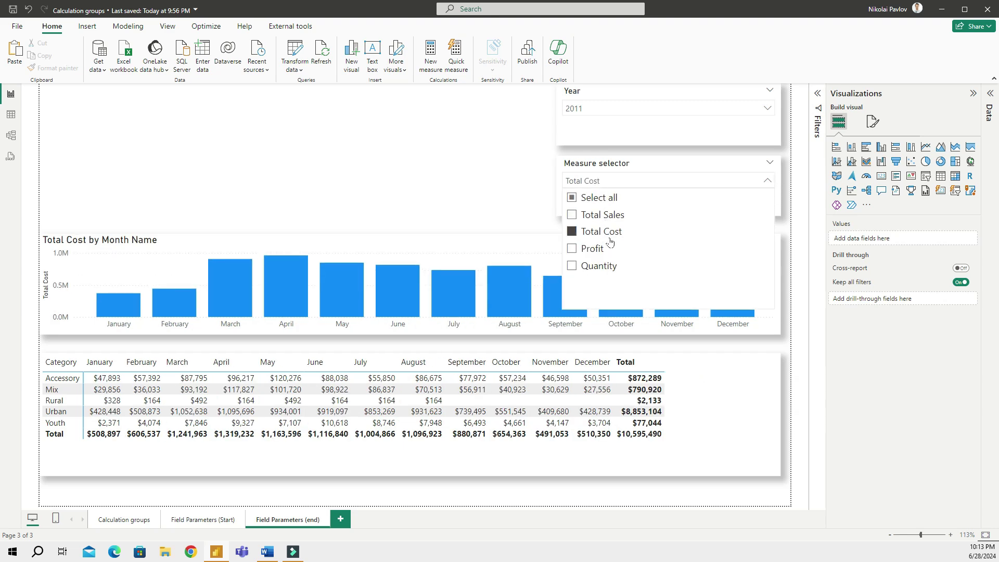
left_click(594, 249)
left_click(599, 268)
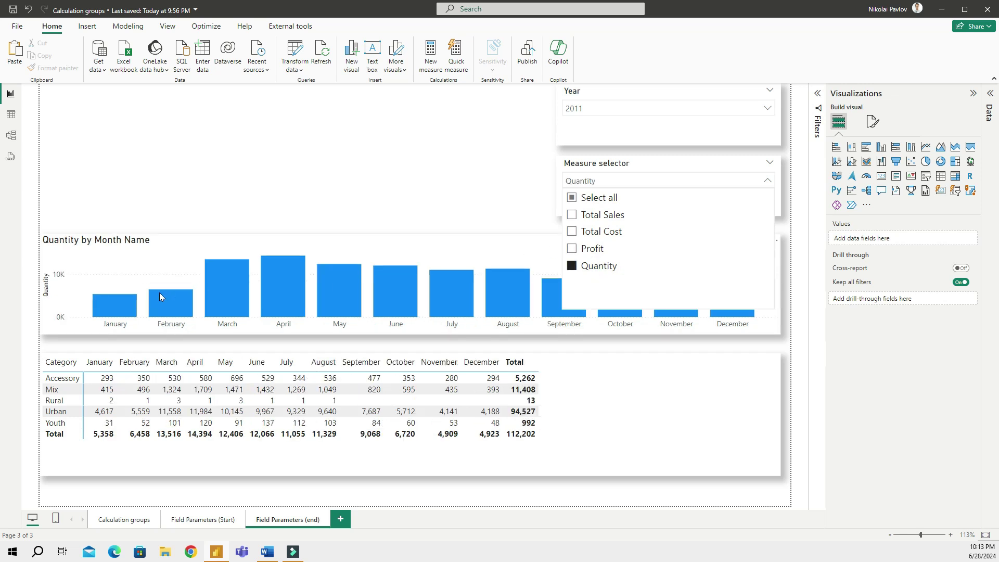
mouse_move(160, 297)
left_click(592, 248)
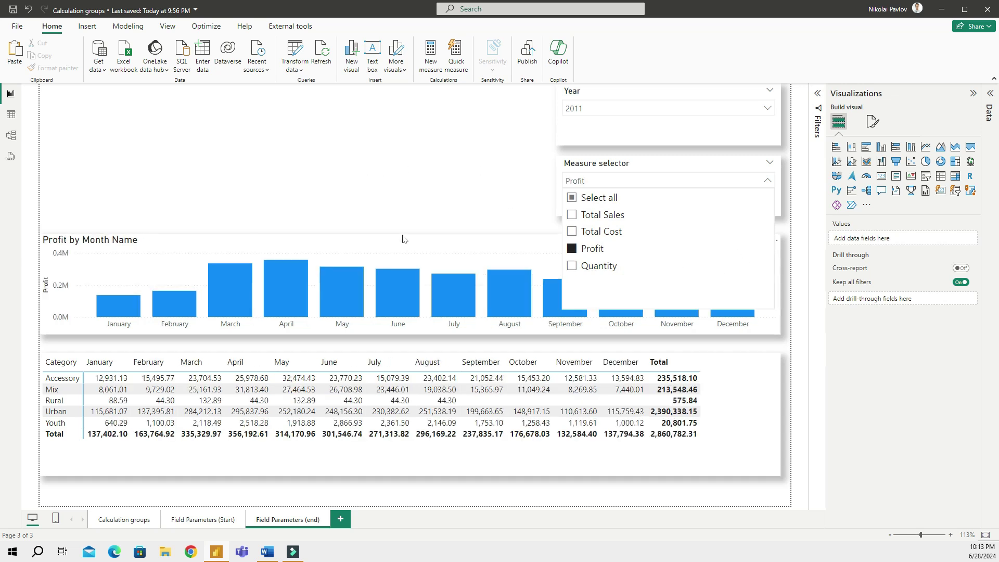
left_click(431, 214)
Try multiple measures: Profit with Total Cost, all four, then Total Sales with Profit.
left_click(625, 181)
left_click(614, 232, "ctrl")
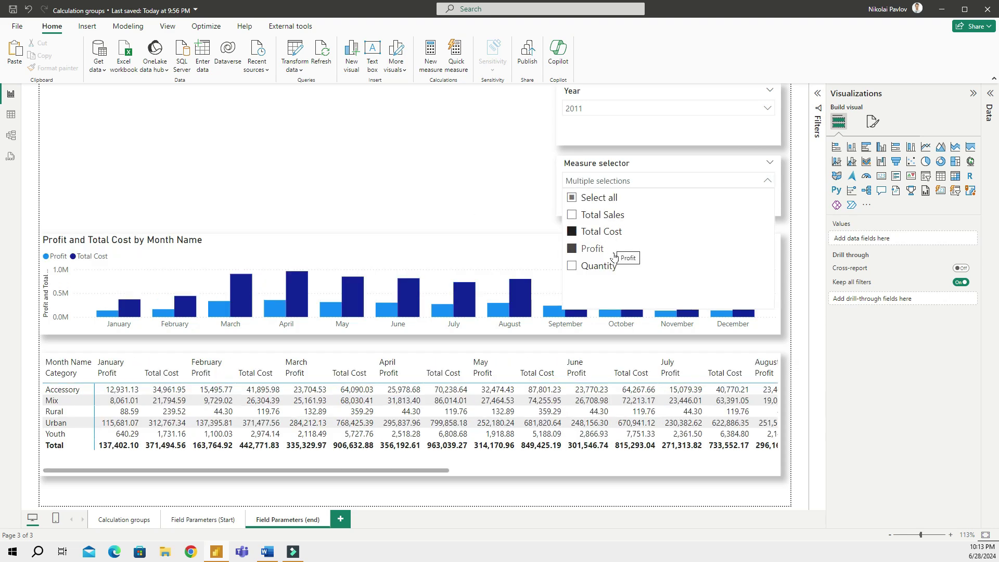
left_click(599, 197)
left_click(602, 214)
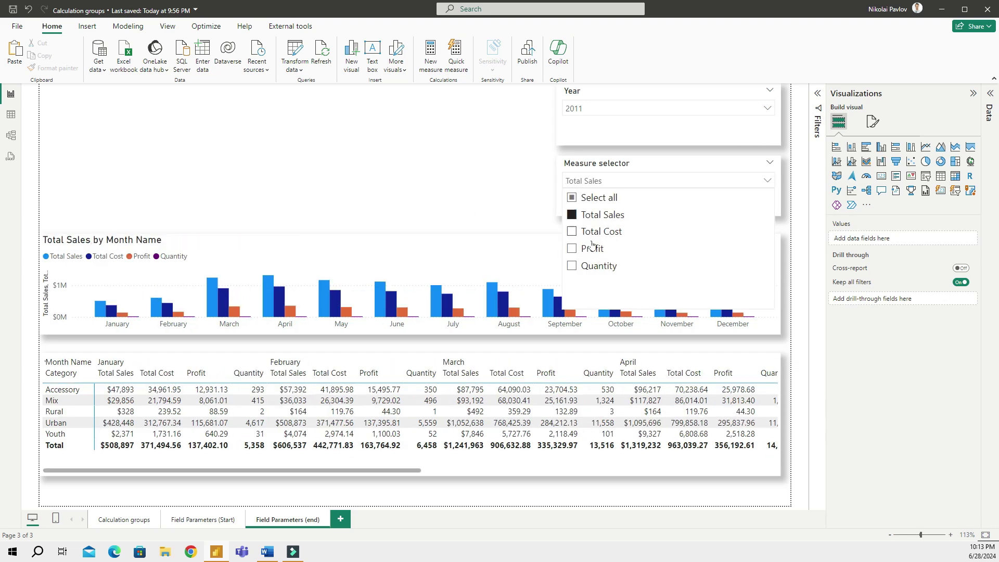
left_click(591, 249, "ctrl")
left_click(440, 190)
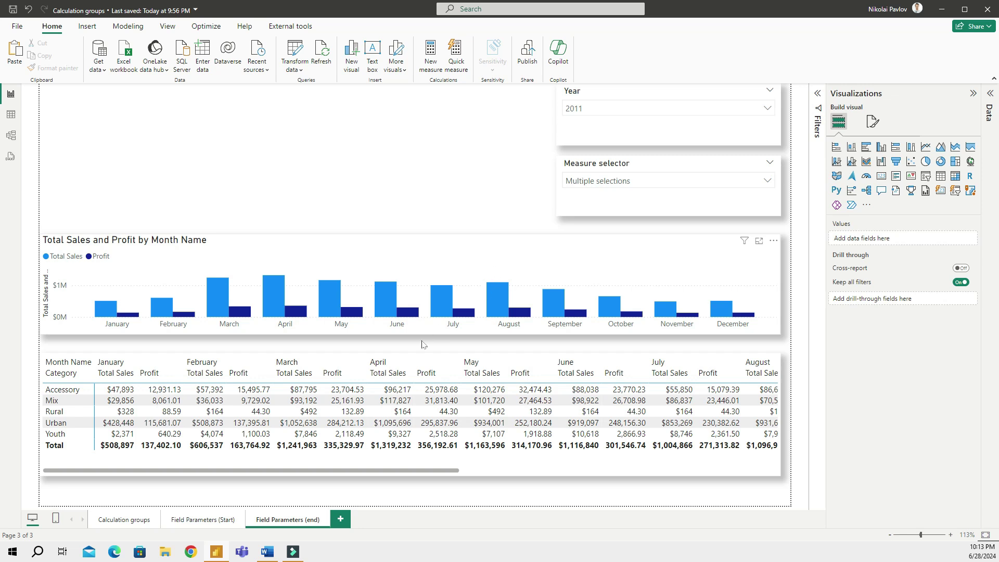
Change the Year slicer to 2013.
left_click(650, 181)
left_click(626, 109)
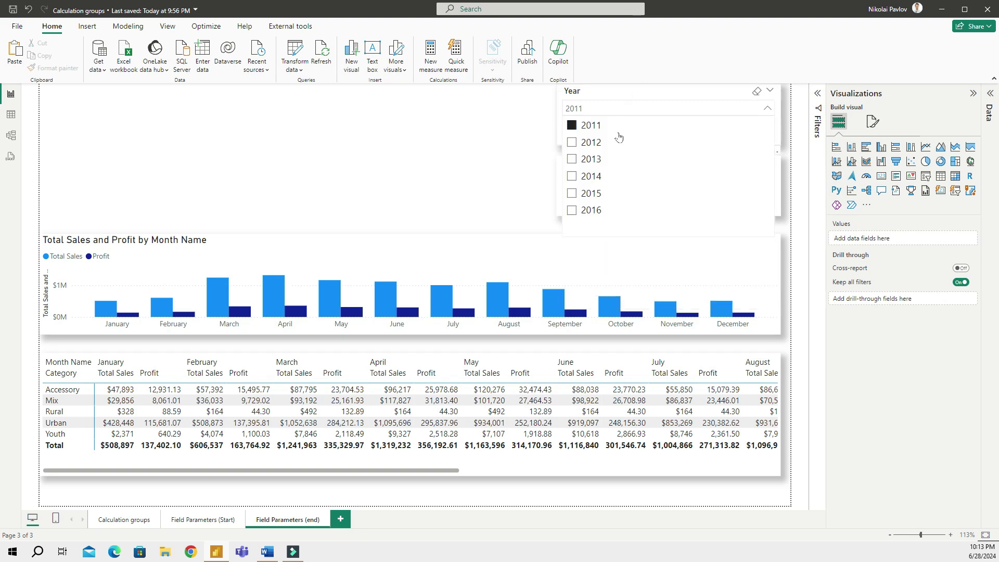
left_click(591, 159)
left_click(402, 190)
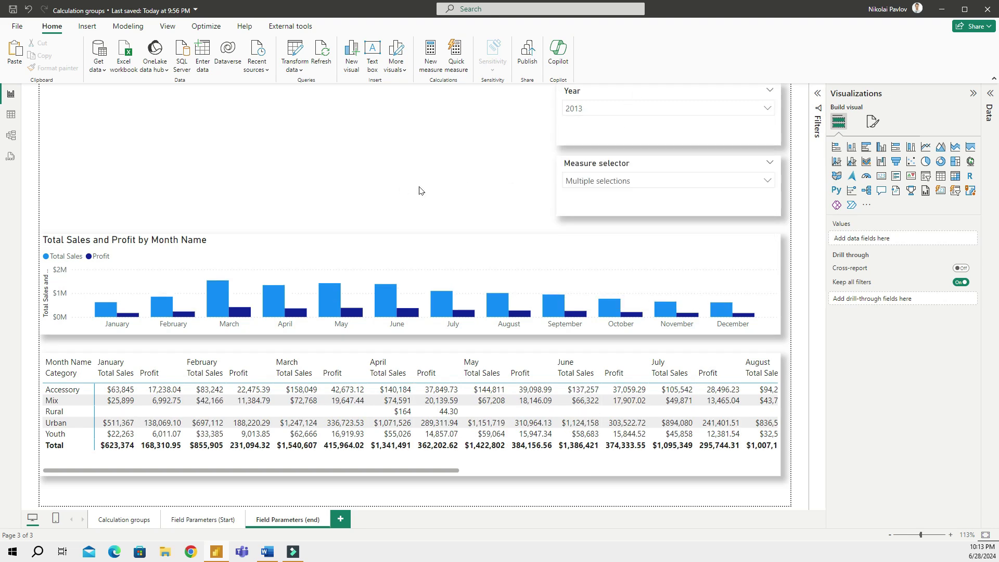
Narrow the Measure selector back to Total Sales only for the bar chart.
left_click(502, 242)
left_click(662, 180)
left_click(598, 198)
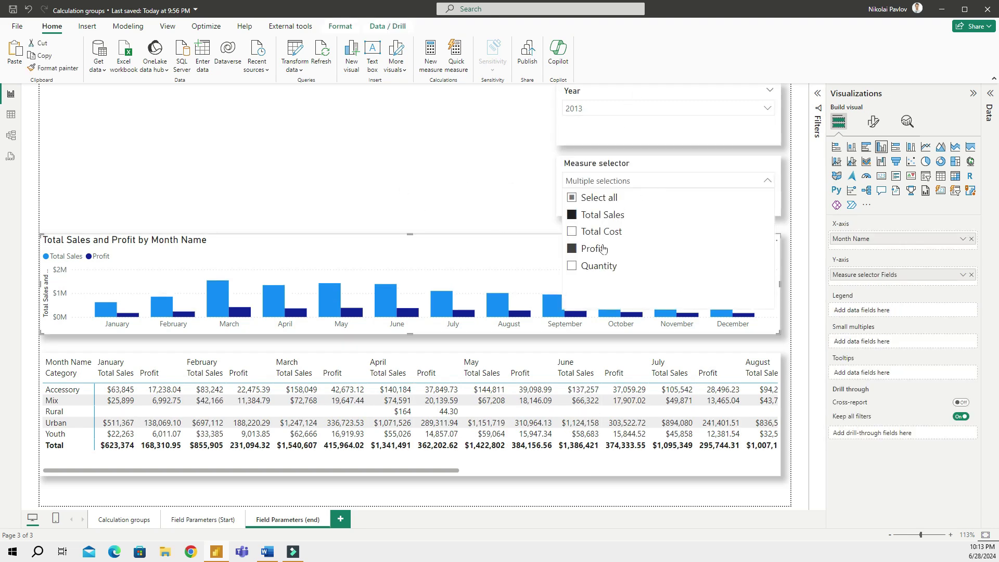
left_click(600, 215)
left_click(795, 211)
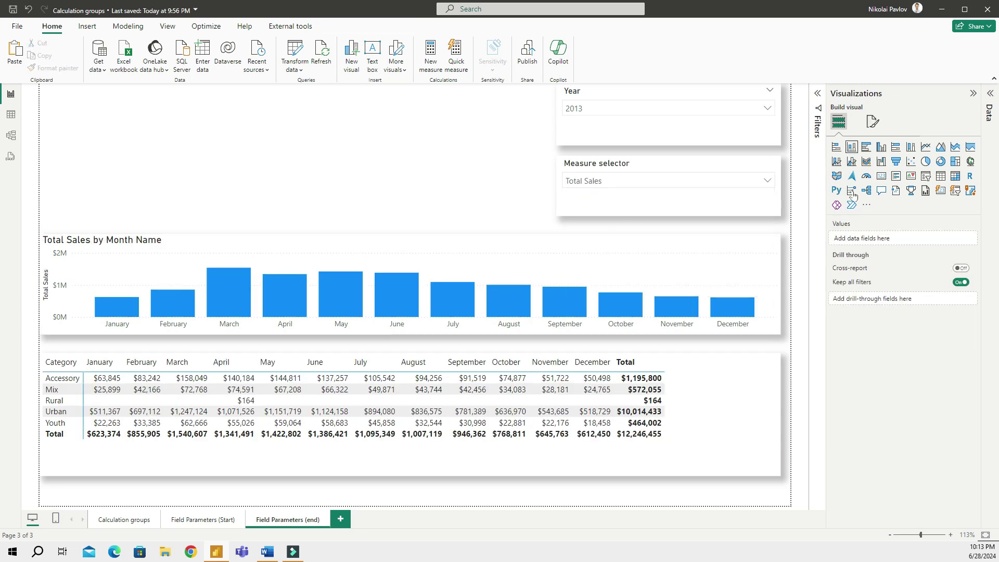
Add a Card visual showing the Measure selector Fields.
left_click(881, 176)
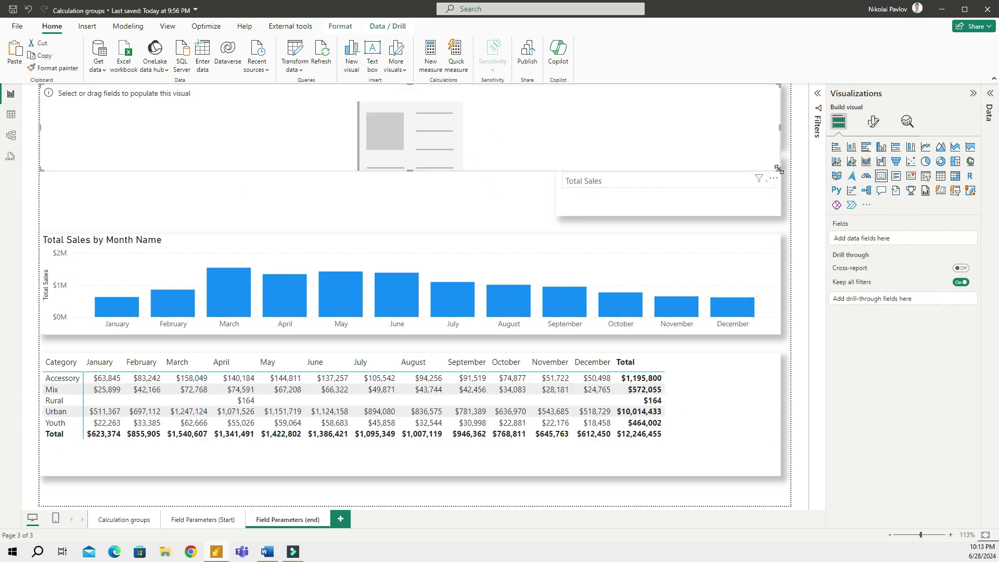
left_click_drag(778, 174, 418, 219)
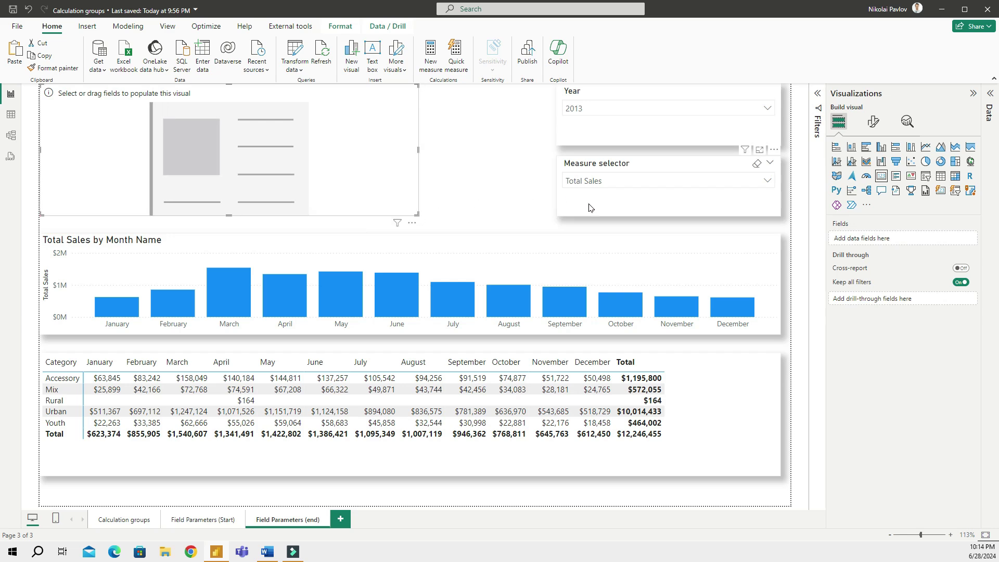
left_click(991, 95)
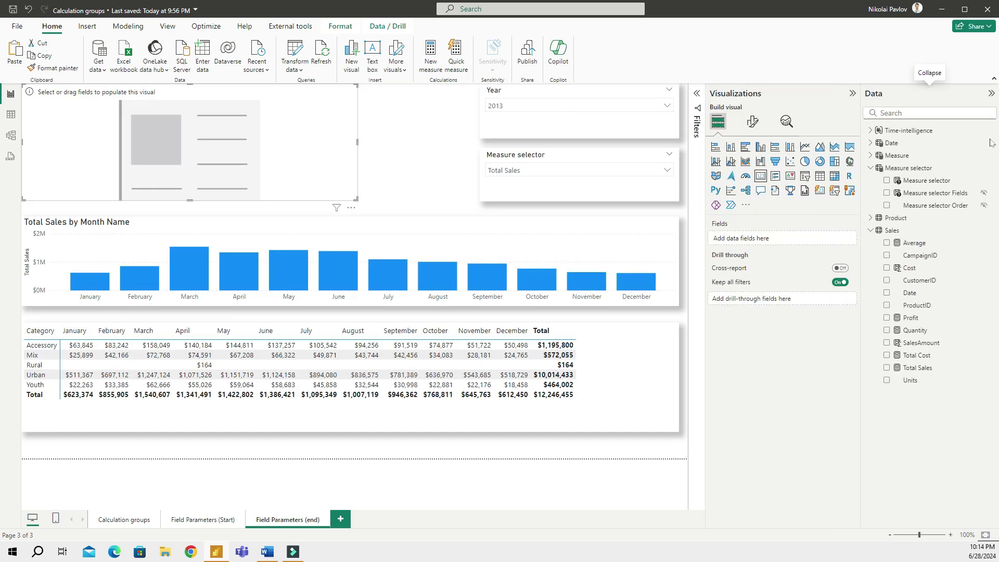
left_click(887, 193)
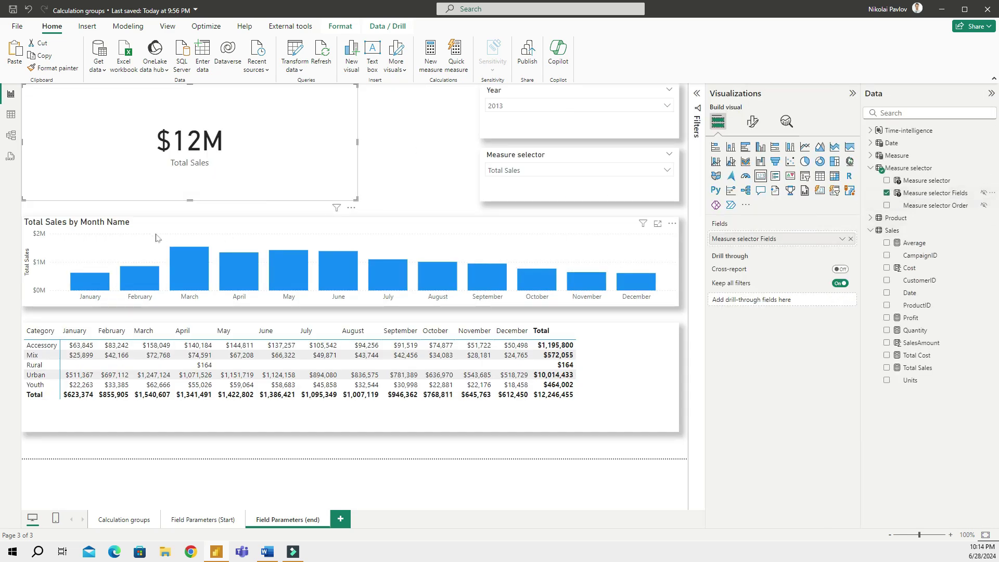
Make the card shorter and narrower, and position it centred above the chart.
left_click_drag(191, 198, 199, 139)
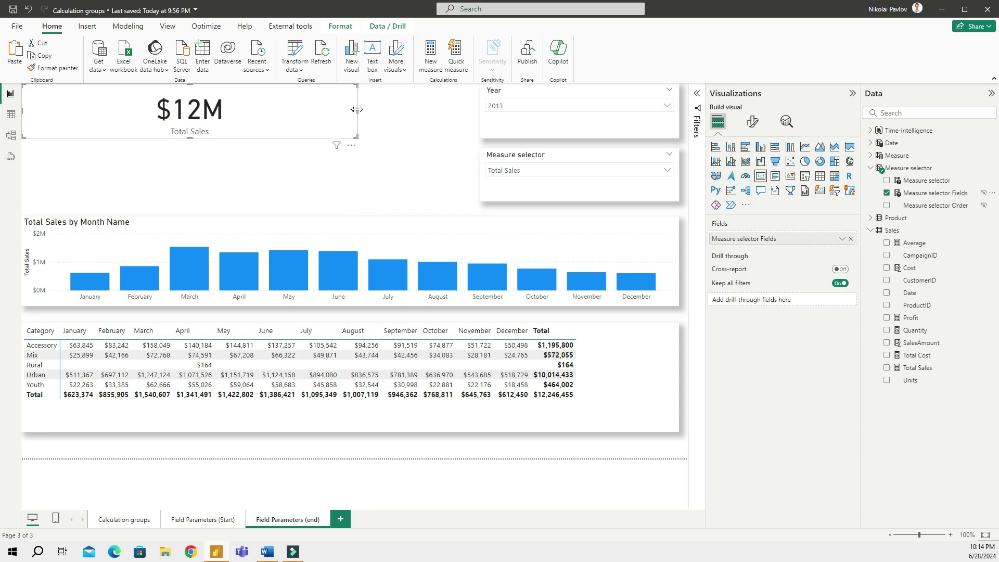
left_click_drag(357, 109, 224, 110)
left_click_drag(165, 125, 395, 192)
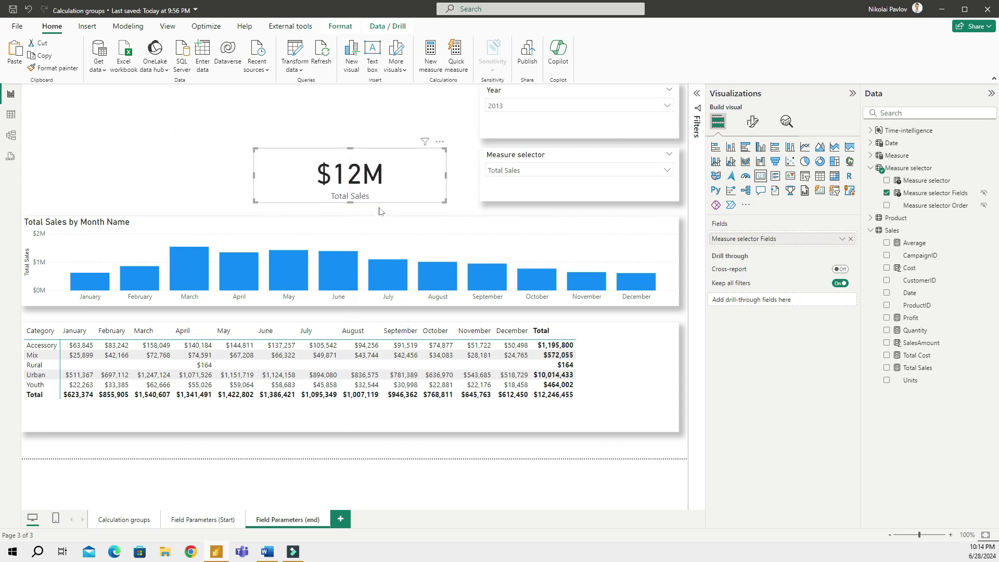
Set Year to 2014 and the Measure selector to Total Cost.
left_click(578, 106)
left_click(523, 168)
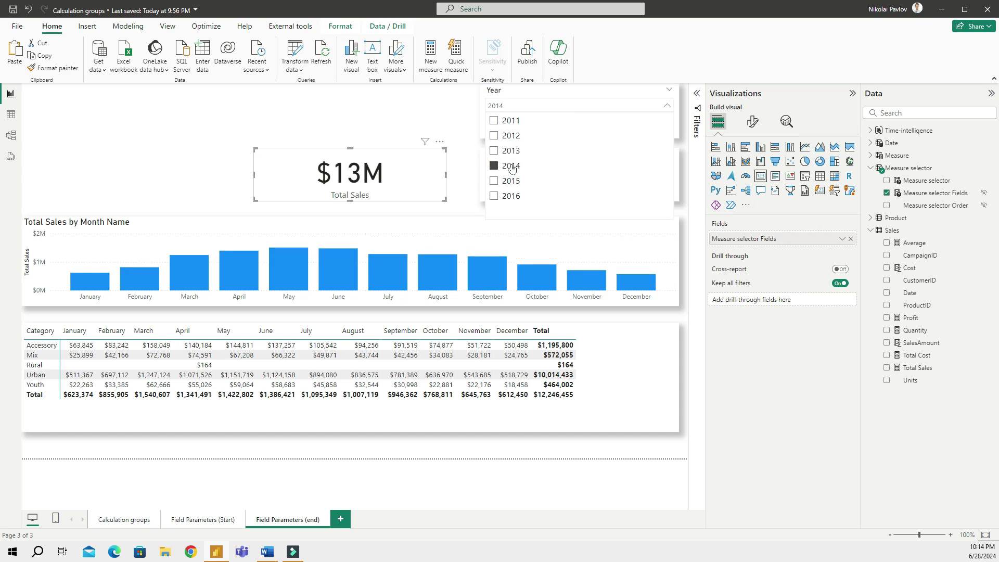
left_click(440, 123)
left_click(558, 169)
left_click(523, 218)
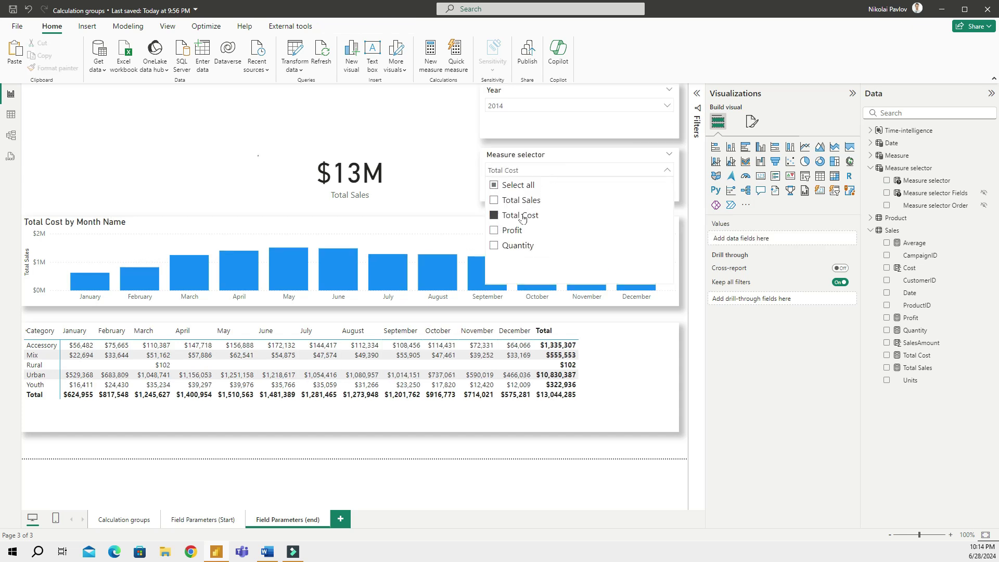
left_click(181, 174)
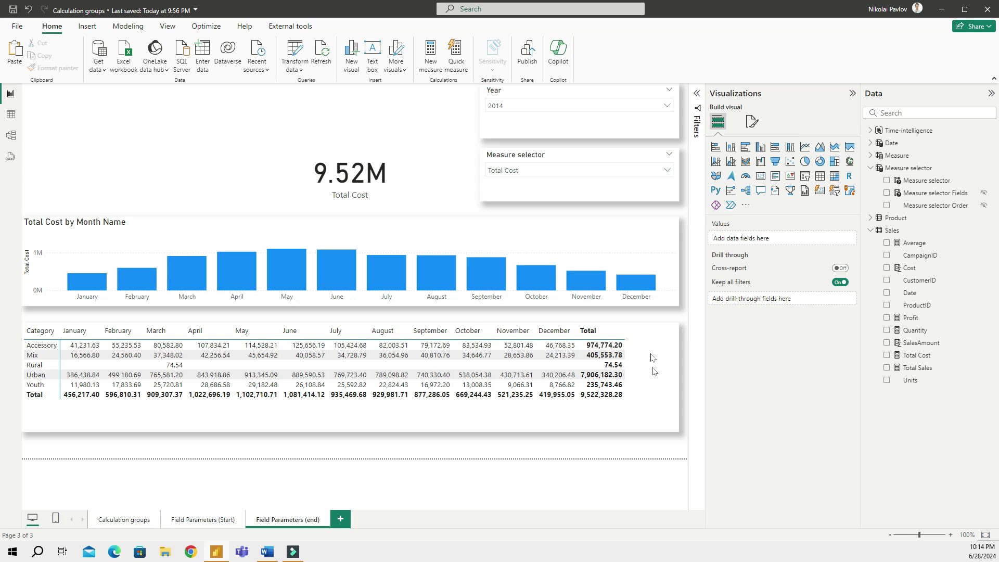